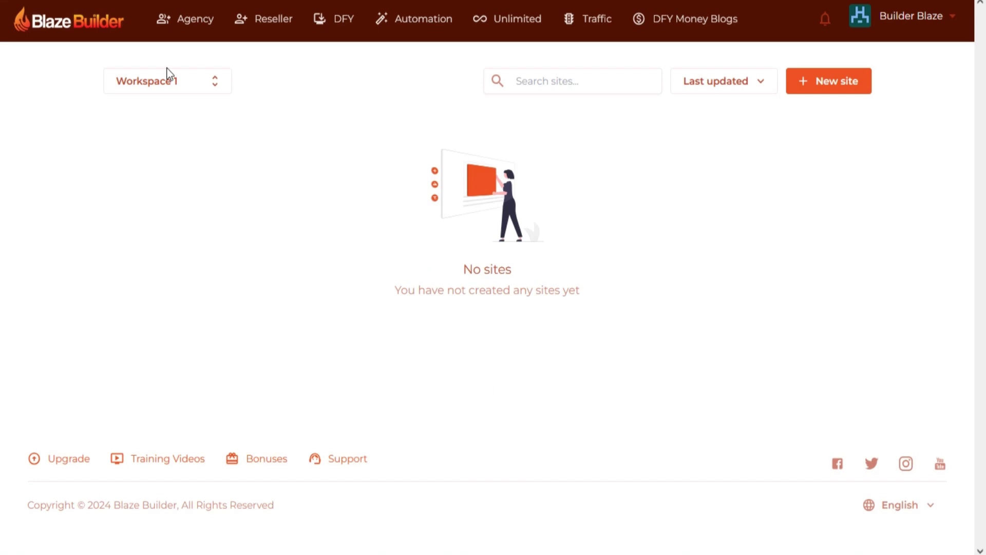
Step: Prepare a member invitation for Workspace 1 with the invitee's email and the Workspace Editor role, and close it unsent
click(220, 91)
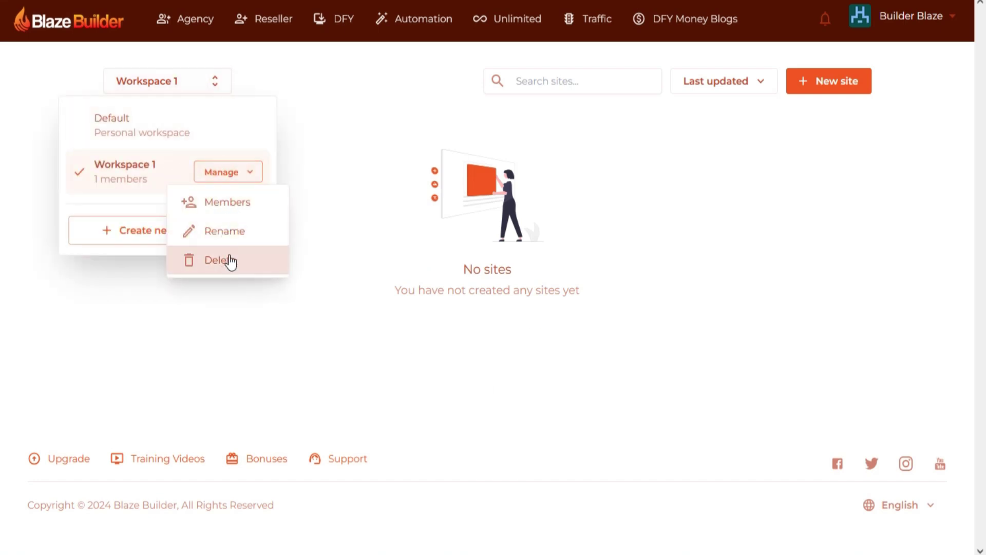
click(242, 210)
key(ctrl+v)
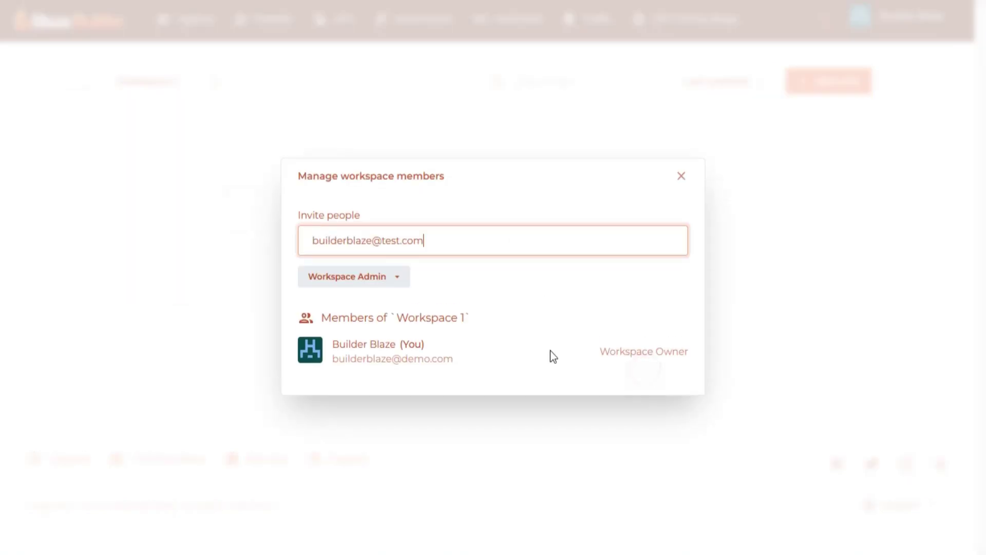
click(387, 275)
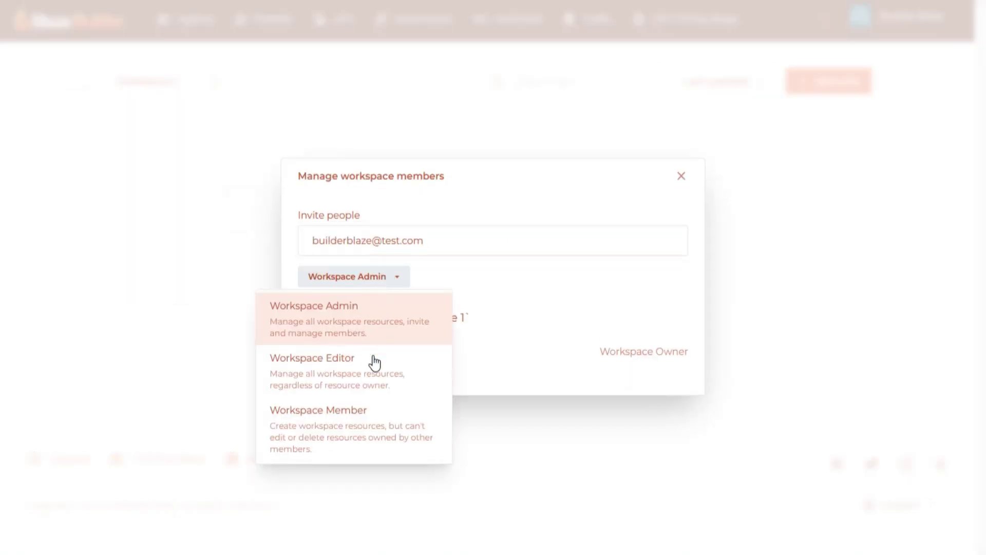
click(376, 388)
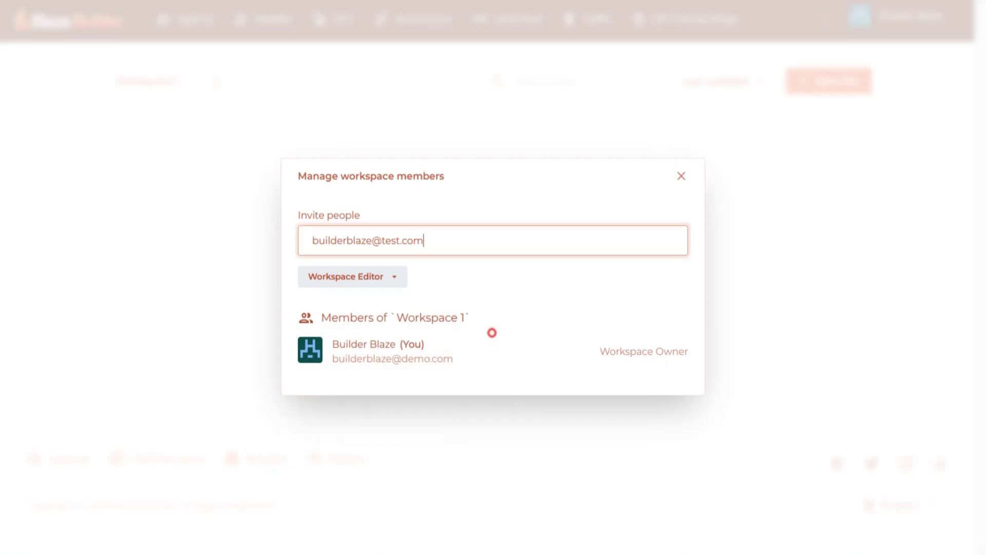
click(682, 180)
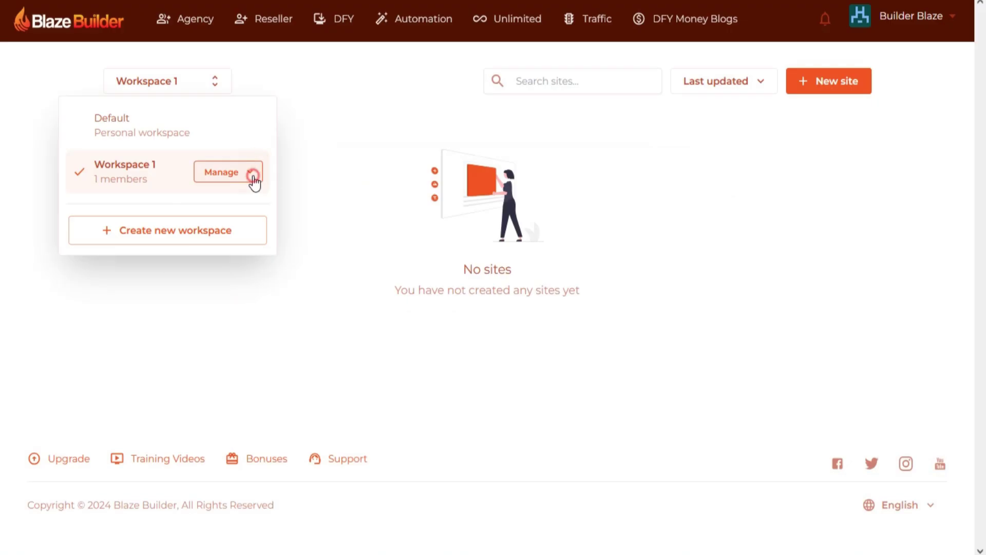
Step: Open the deletion of Workspace 1 and back out of it
click(251, 178)
click(241, 270)
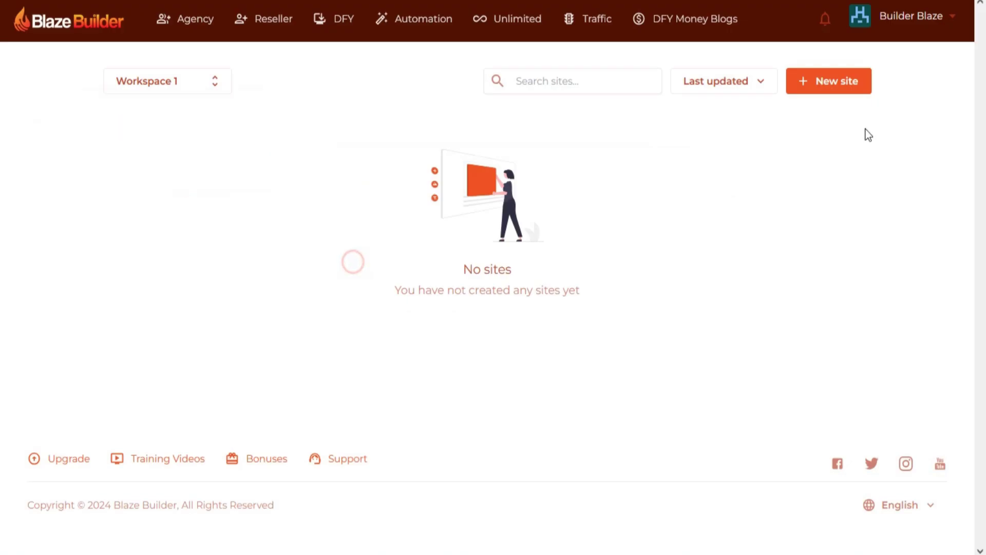
Step: Start a new site in Workspace 1 and check which template categories are available
click(827, 92)
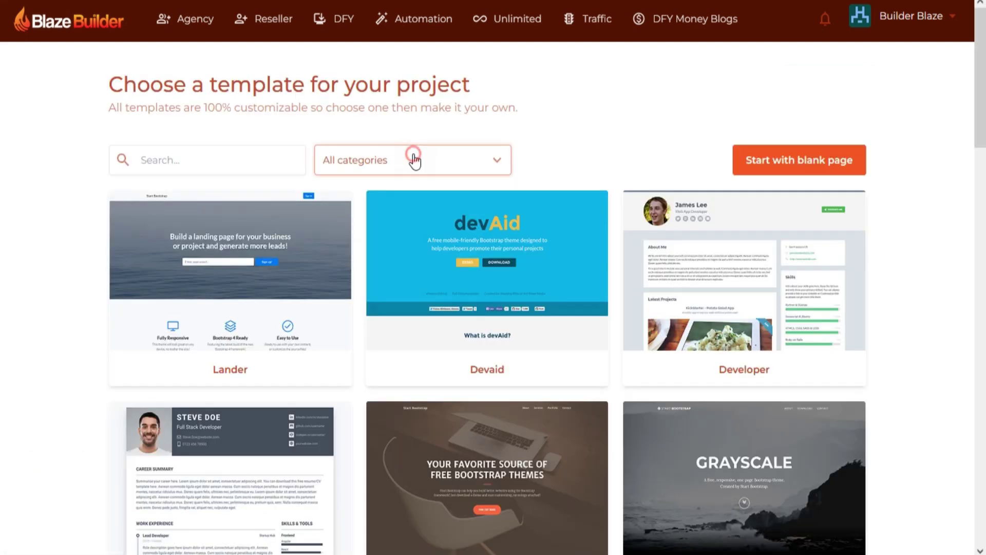
click(414, 161)
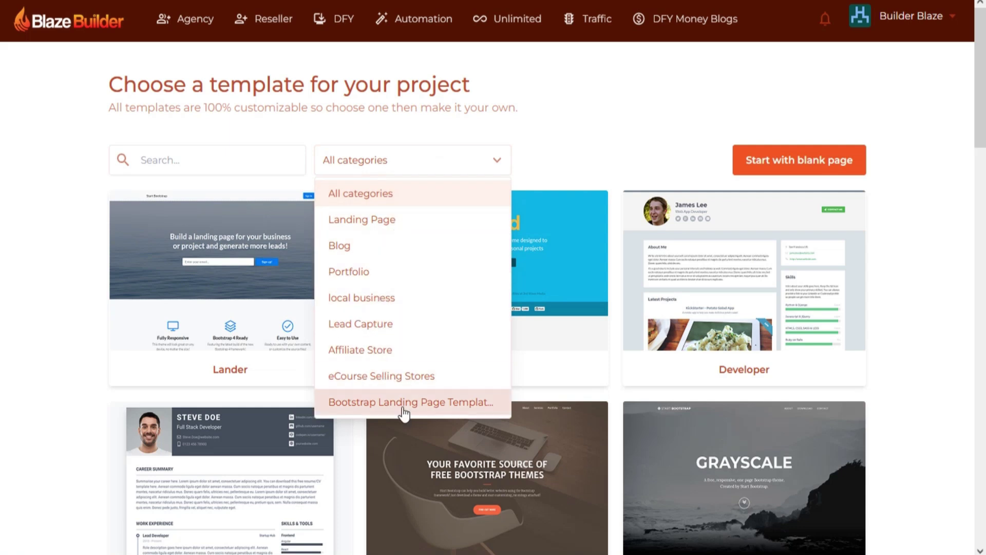
click(590, 158)
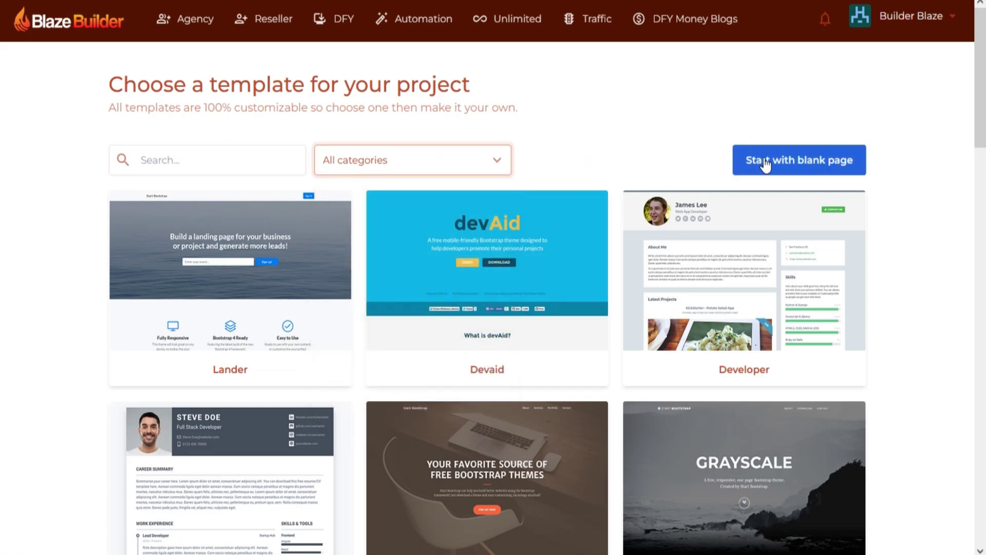
Step: Choose the Arsha template from the gallery and create the new site with the name Site 1
scroll(962, 255, down, 9)
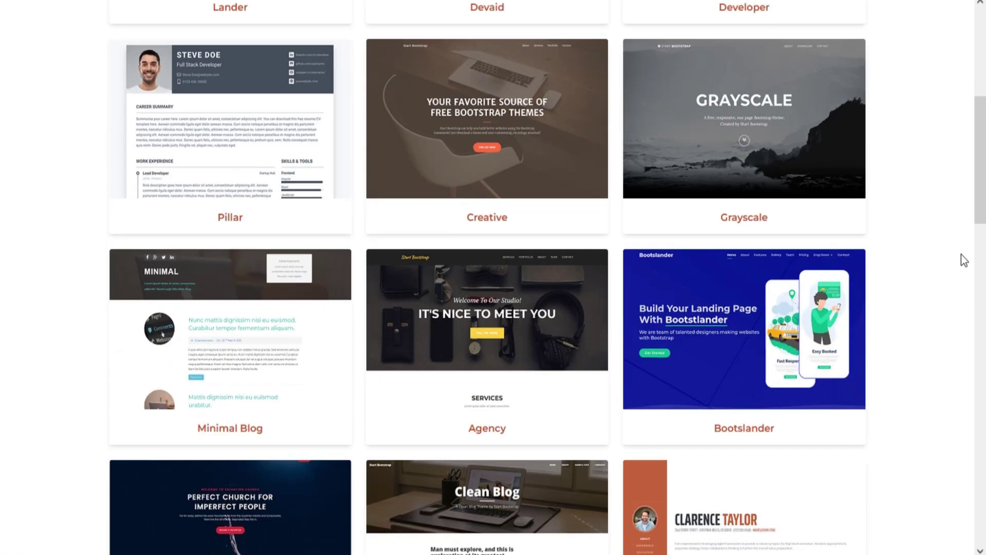
scroll(965, 260, down, 10)
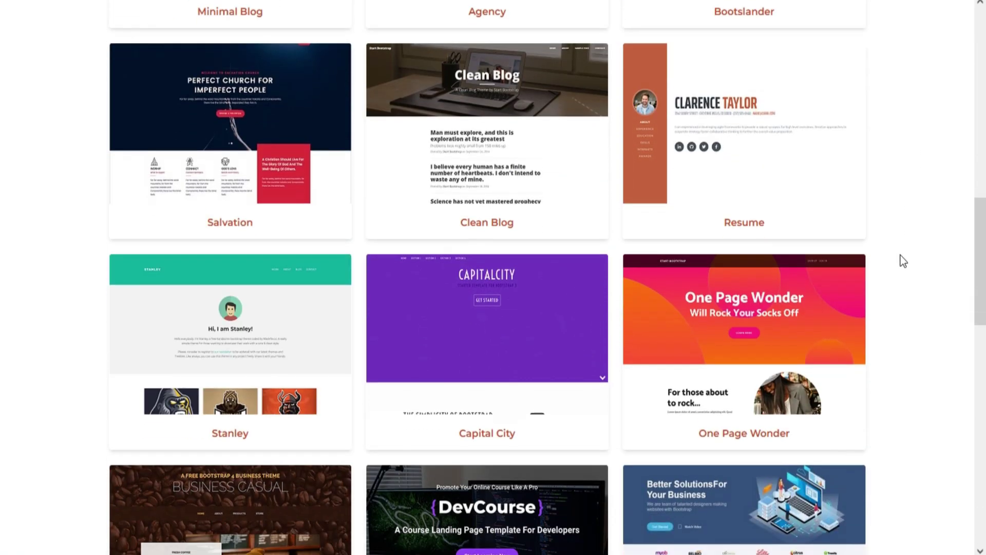
scroll(904, 264, down, 8)
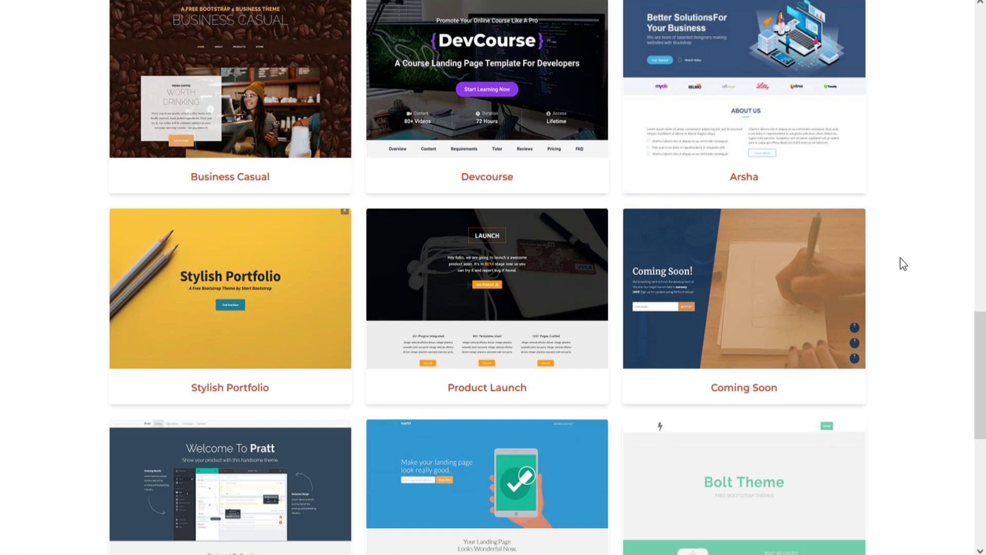
scroll(903, 263, down, 7)
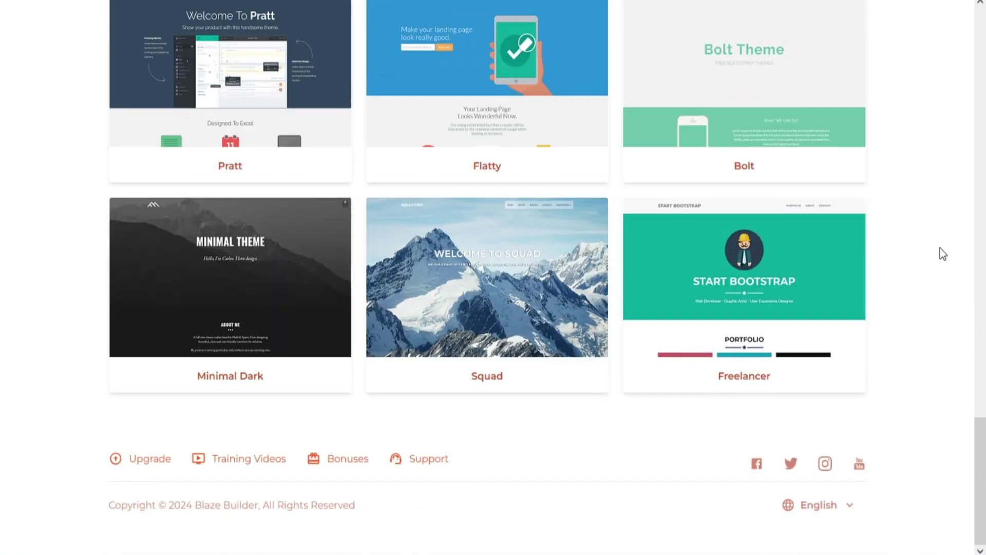
scroll(940, 252, up, 13)
mouse_move(757, 331)
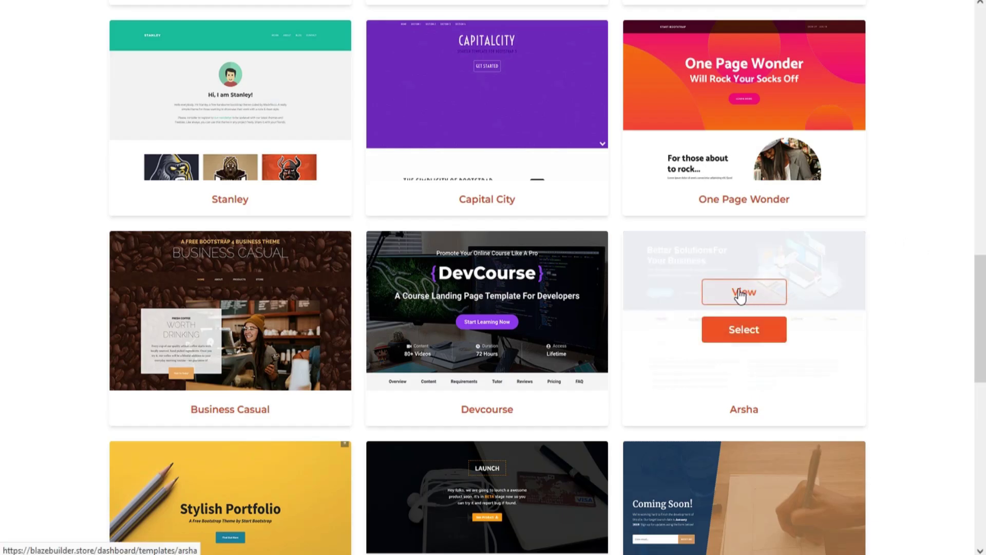
click(748, 331)
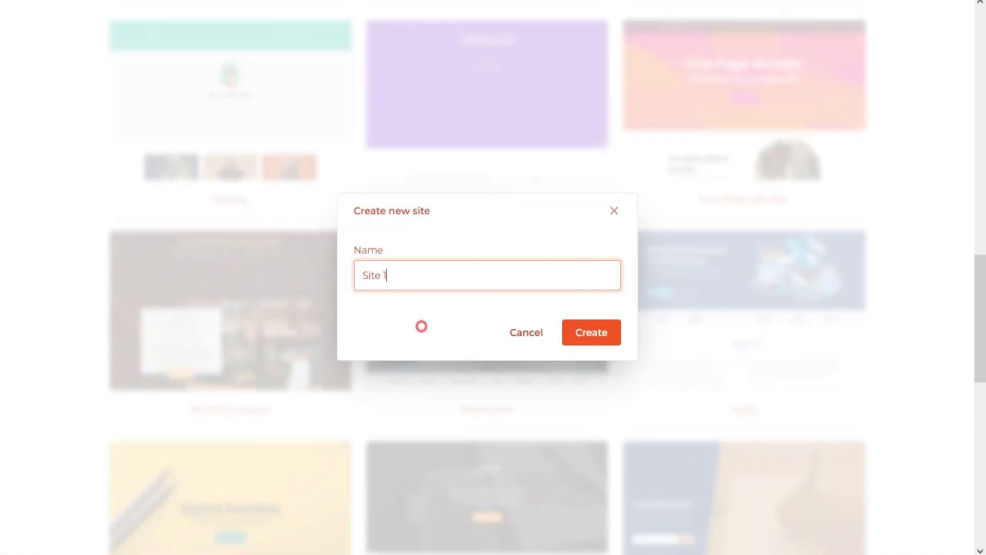
click(573, 331)
Step: Examine the template page's sections from the hero area down to the footer, and return to the beginning of the page
scroll(588, 226, down, 5)
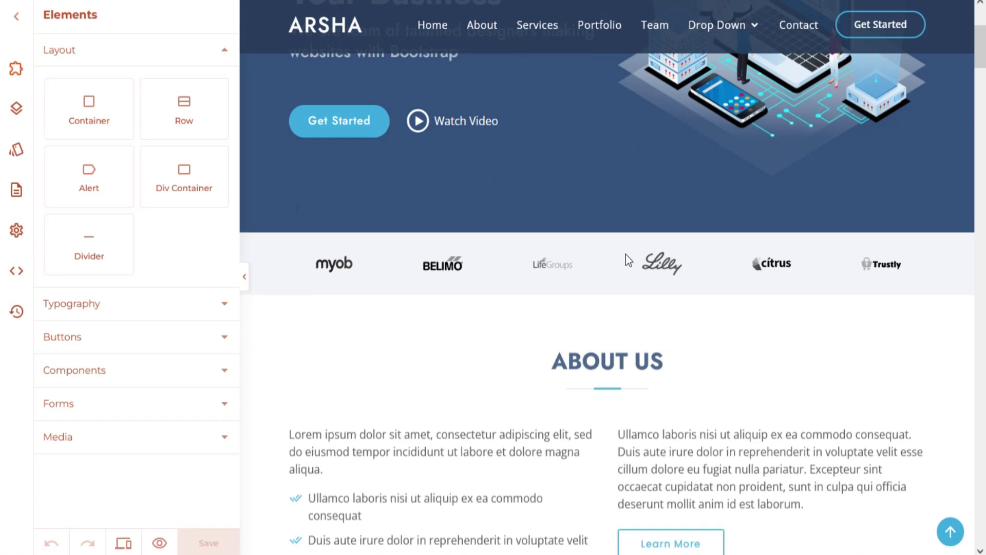
scroll(585, 269, down, 9)
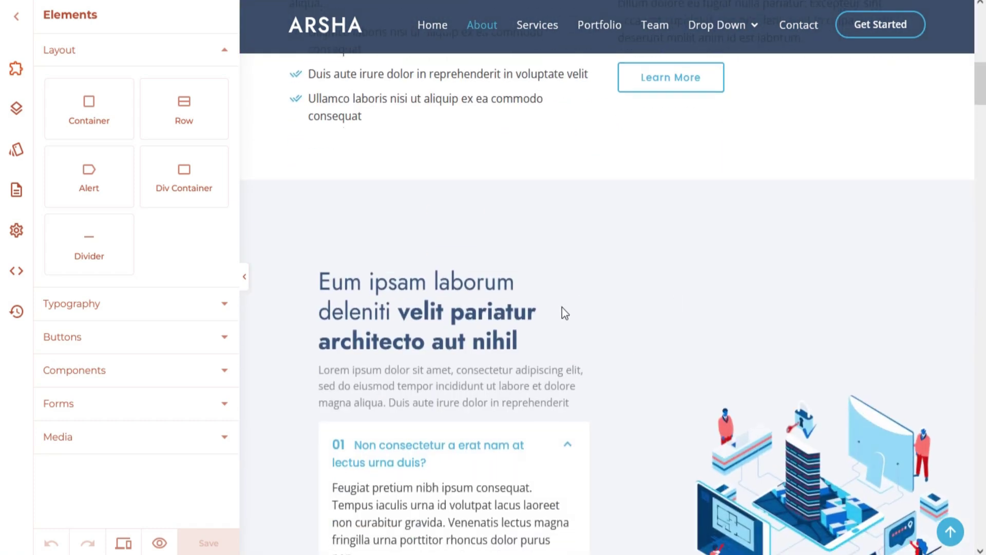
scroll(565, 312, down, 12)
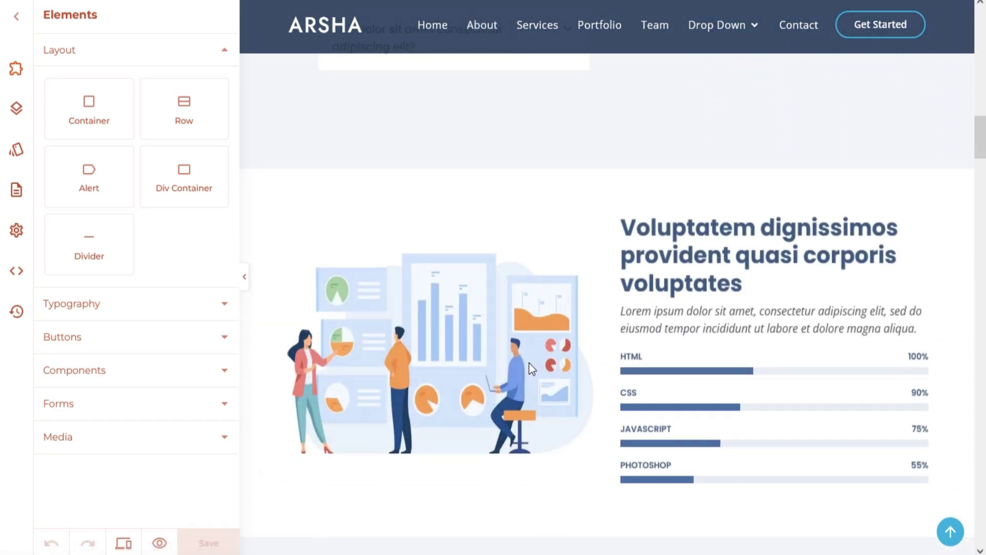
scroll(523, 363, down, 10)
scroll(508, 369, down, 10)
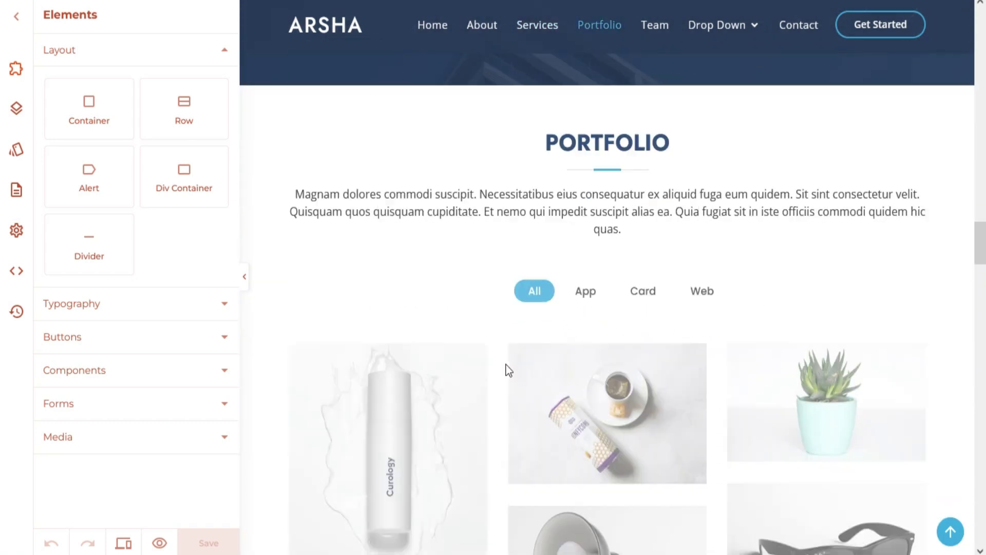
scroll(509, 370, down, 10)
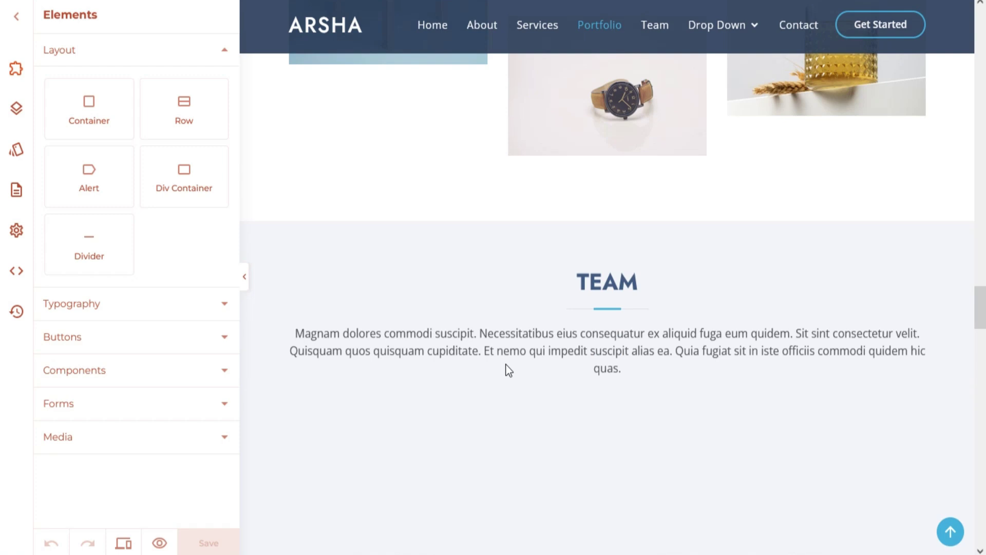
scroll(508, 370, down, 10)
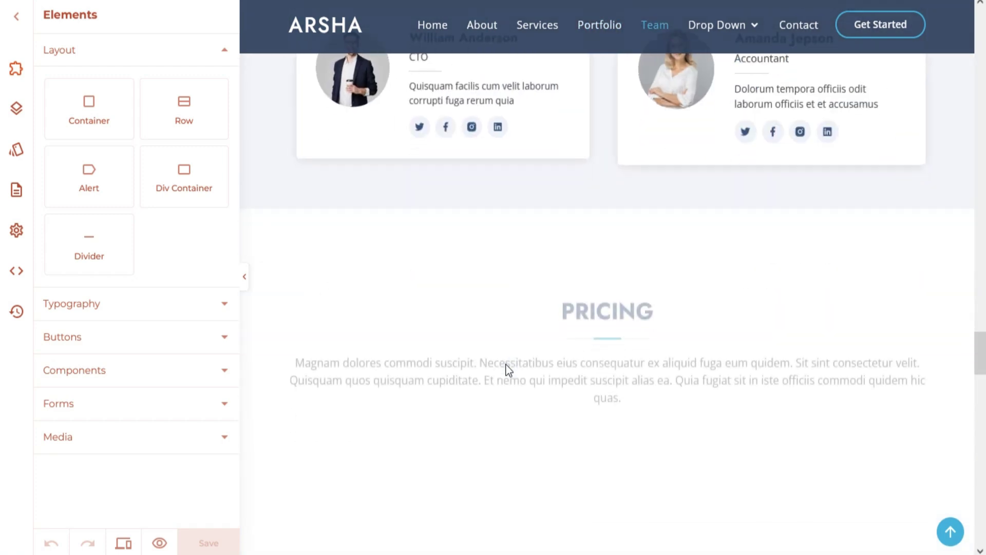
scroll(508, 370, down, 10)
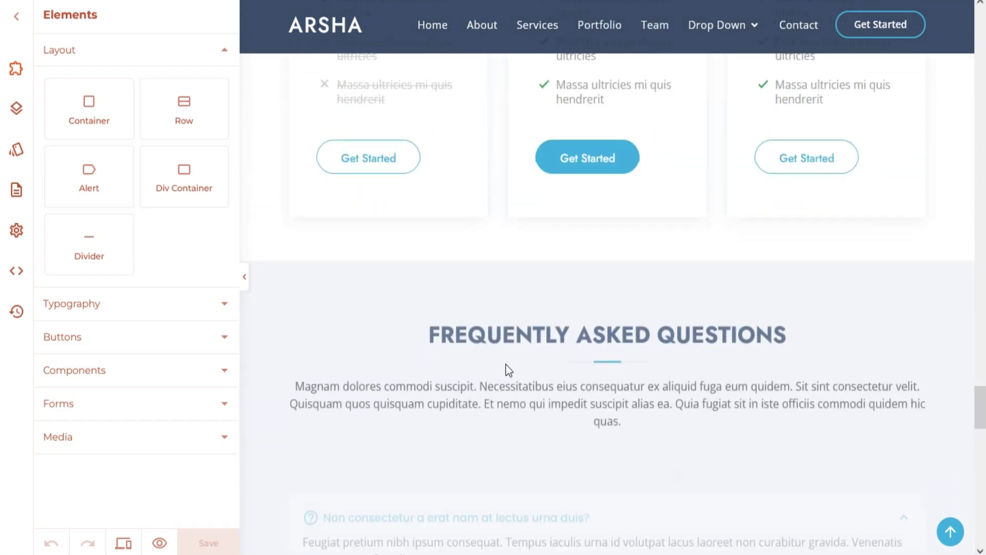
scroll(508, 369, down, 10)
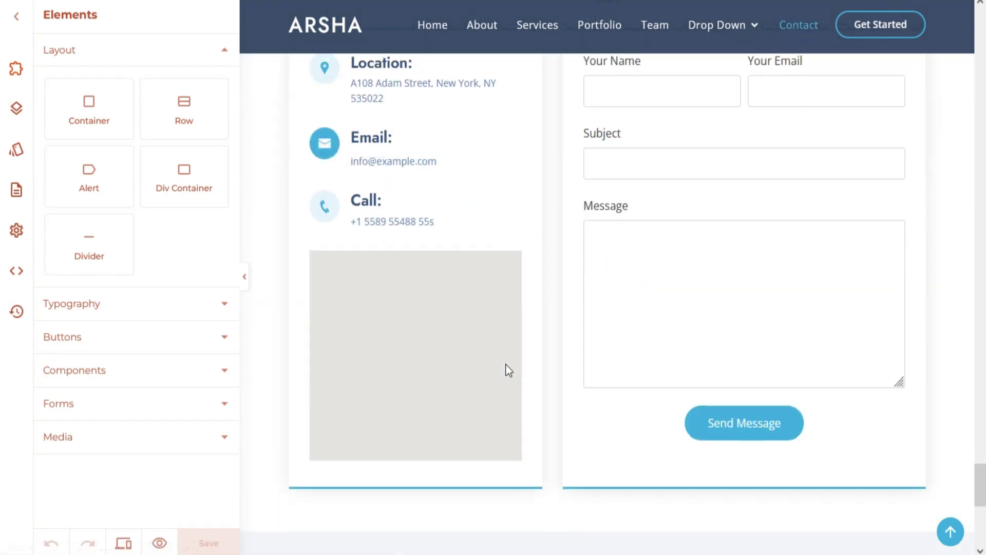
scroll(507, 366, down, 8)
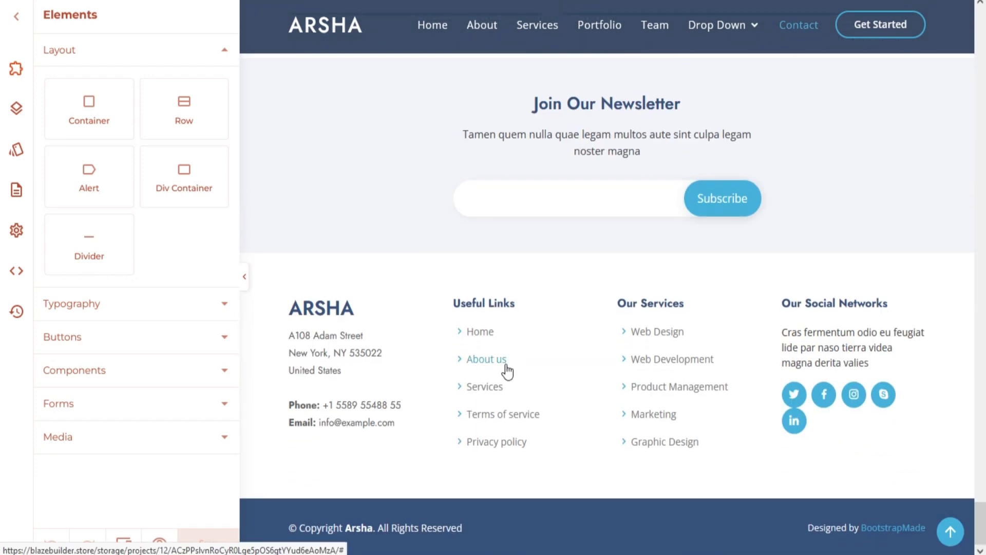
click(507, 371)
Step: Set the hero section's background to the Launch day image and apply it
click(331, 69)
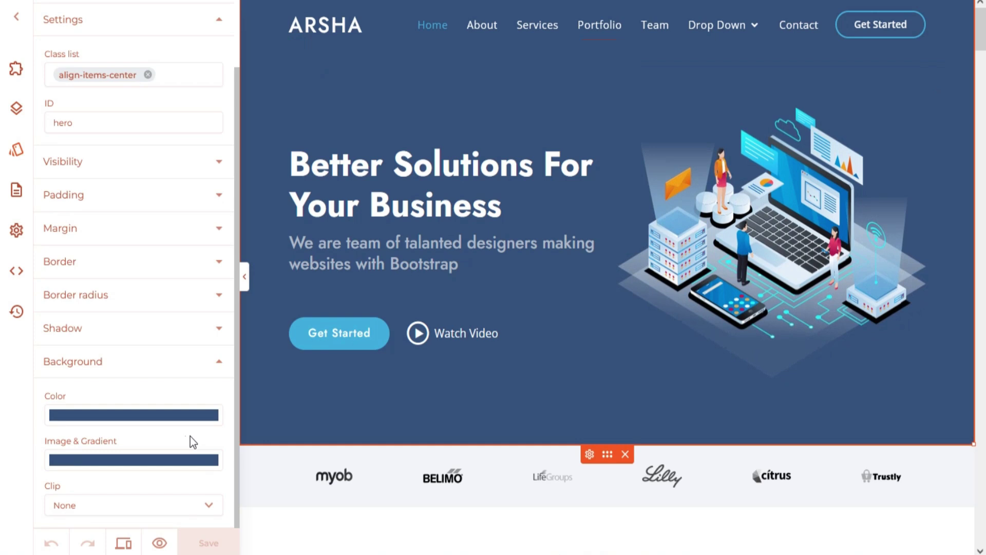
click(132, 461)
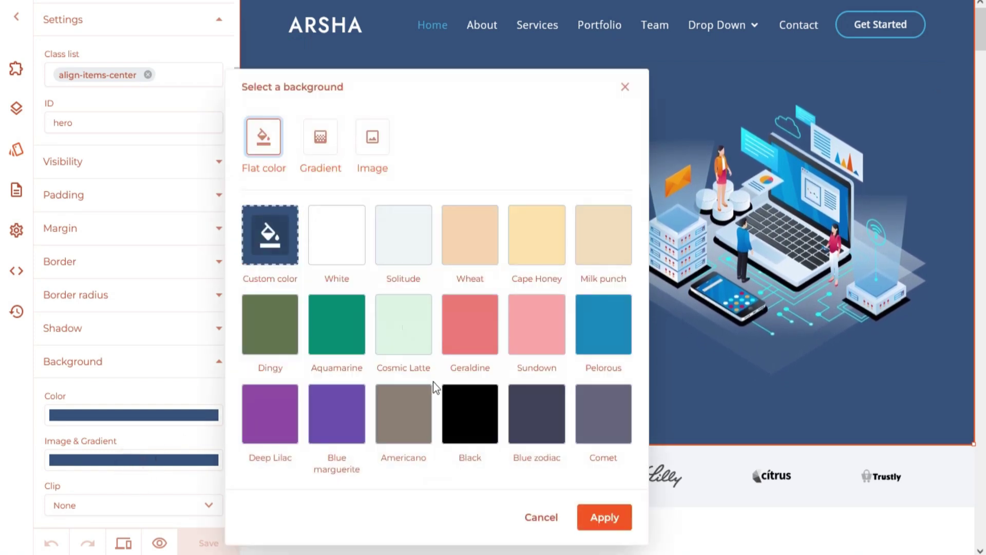
click(371, 137)
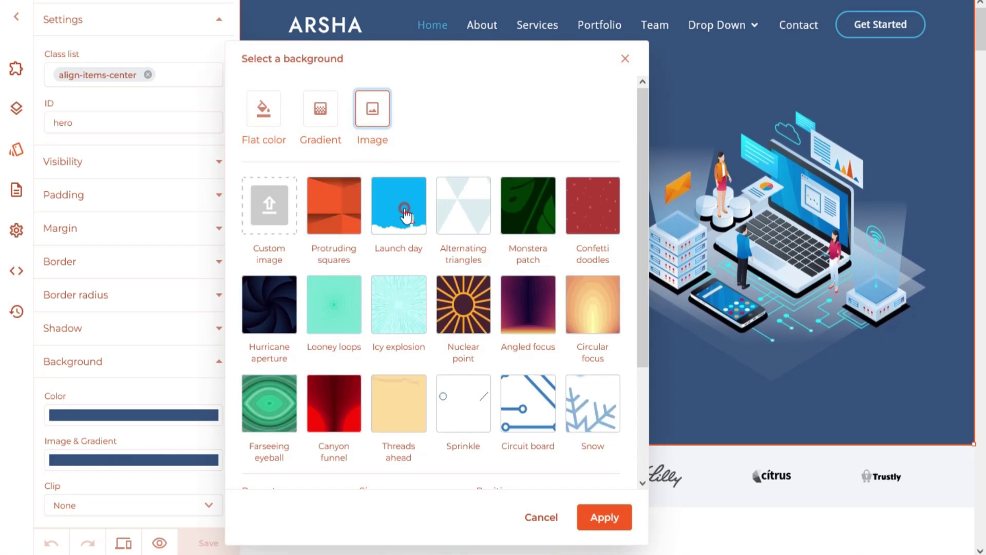
click(396, 184)
click(605, 518)
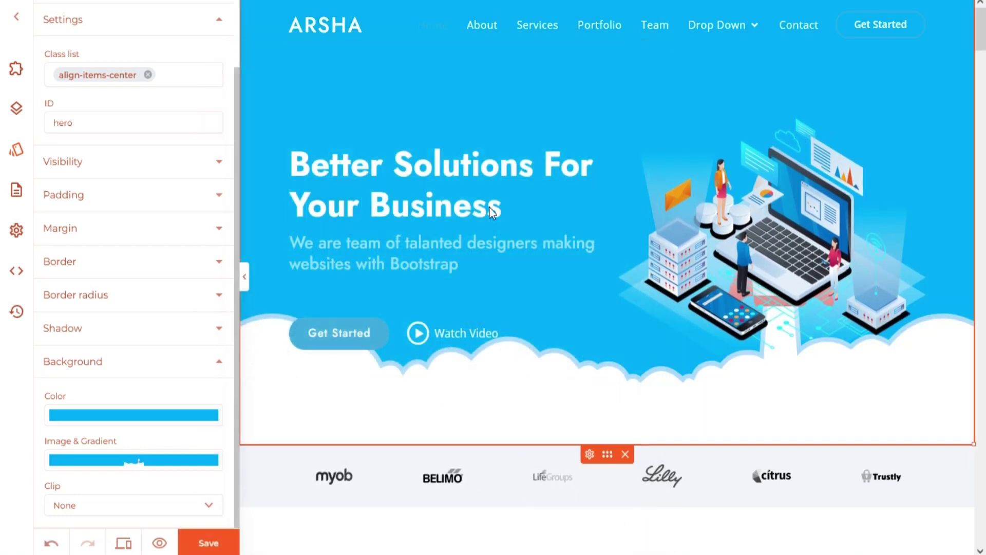
Step: Add the word "Here" to the end of the hero heading "Better Solutions For Your Business"
click(564, 204)
text(Here)
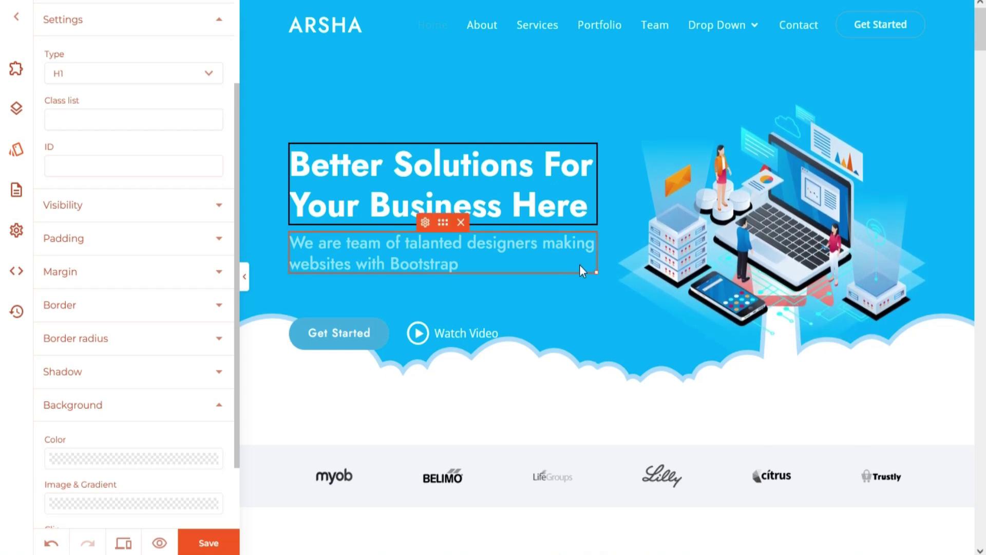
Step: Replace the hero illustration with an image uploaded from the Logo folder
click(668, 231)
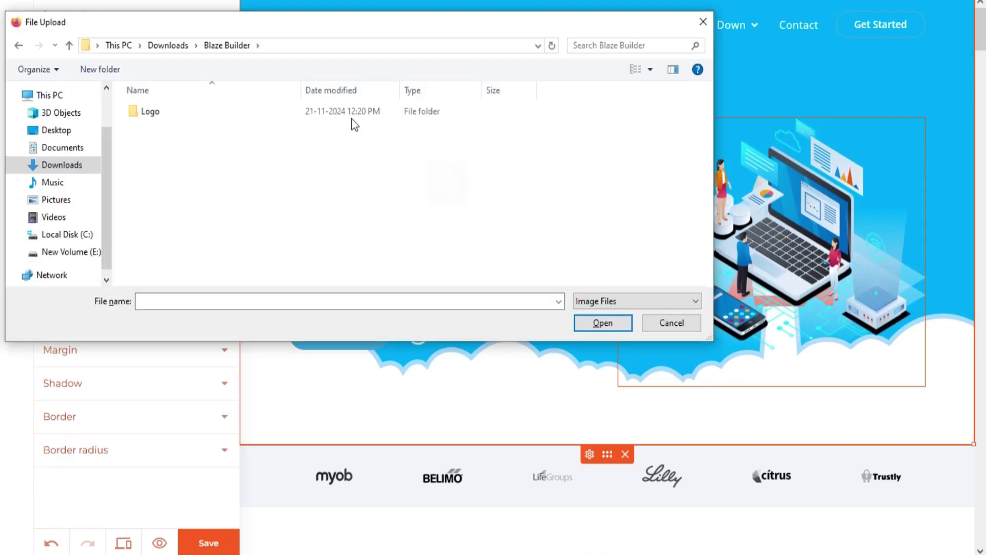
double_click(346, 103)
click(374, 146)
click(606, 324)
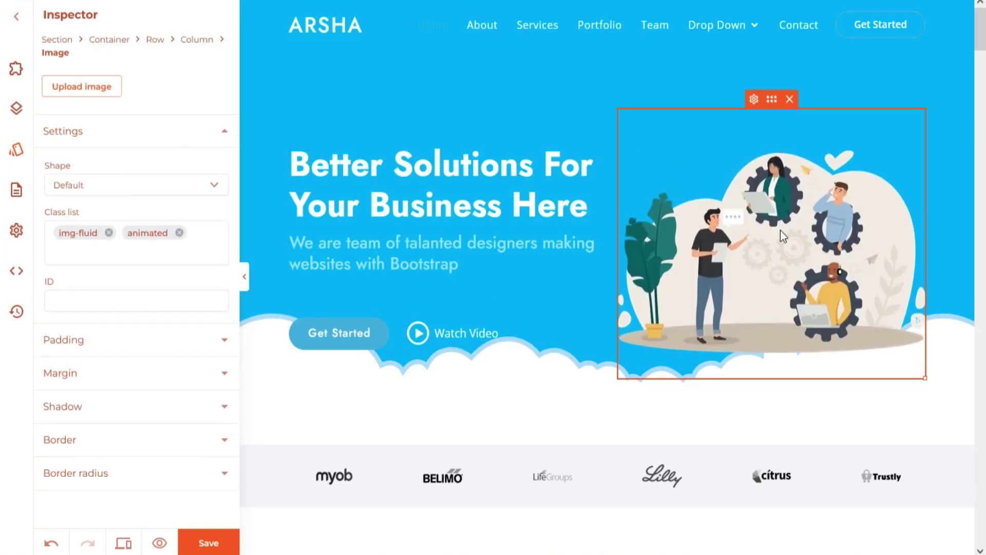
double_click(467, 335)
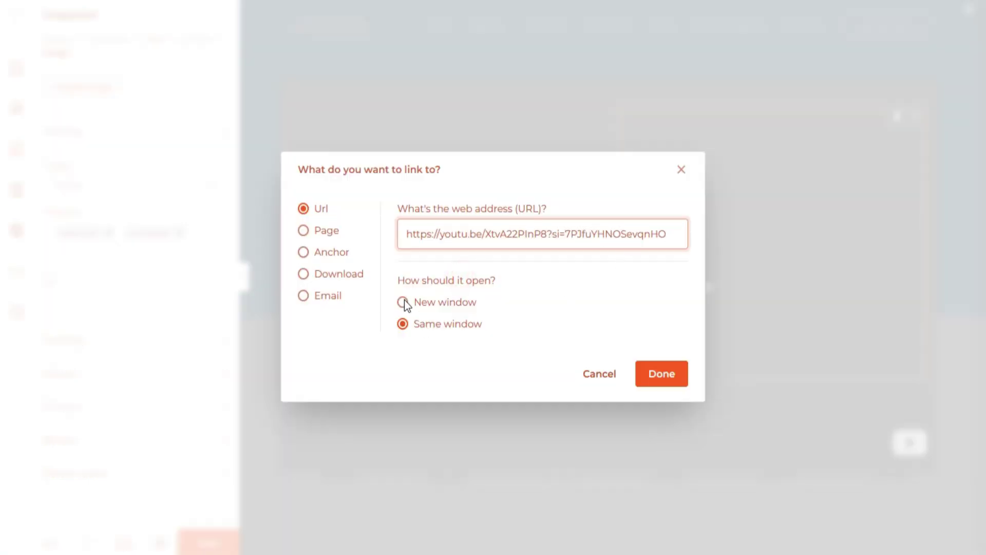
click(404, 324)
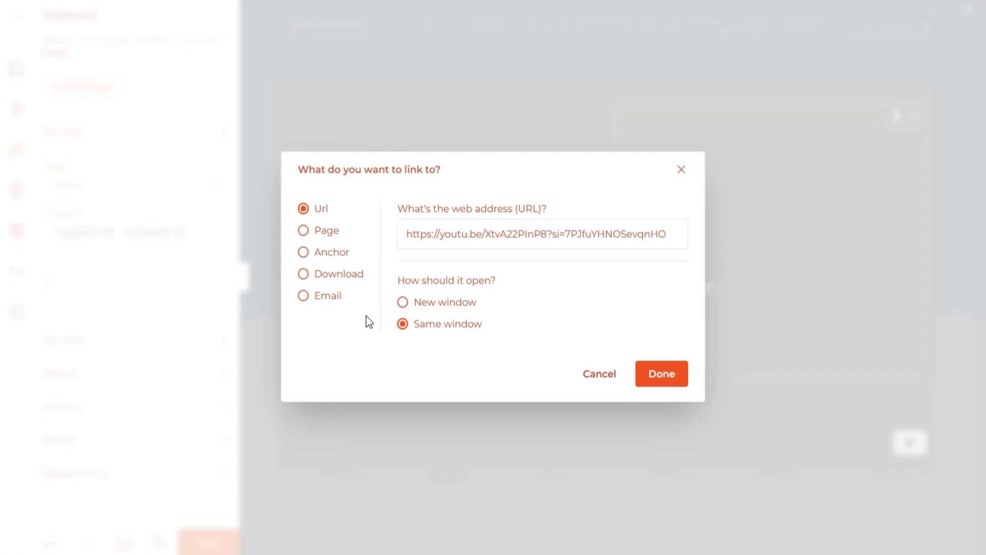
key(Return)
Step: Try out the Watch Video link in the hero section and close its overlay
click(501, 343)
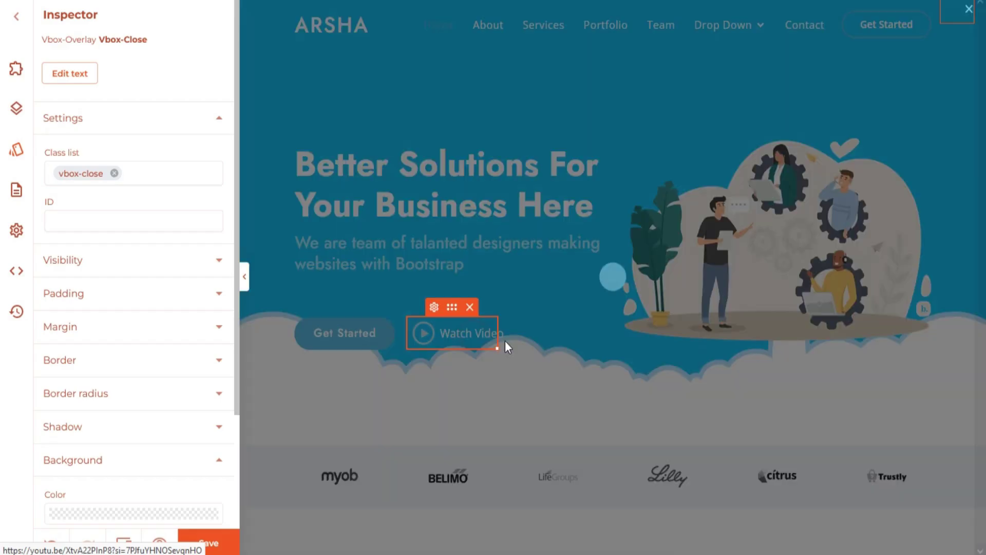
key(Escape)
scroll(539, 276, down, 5)
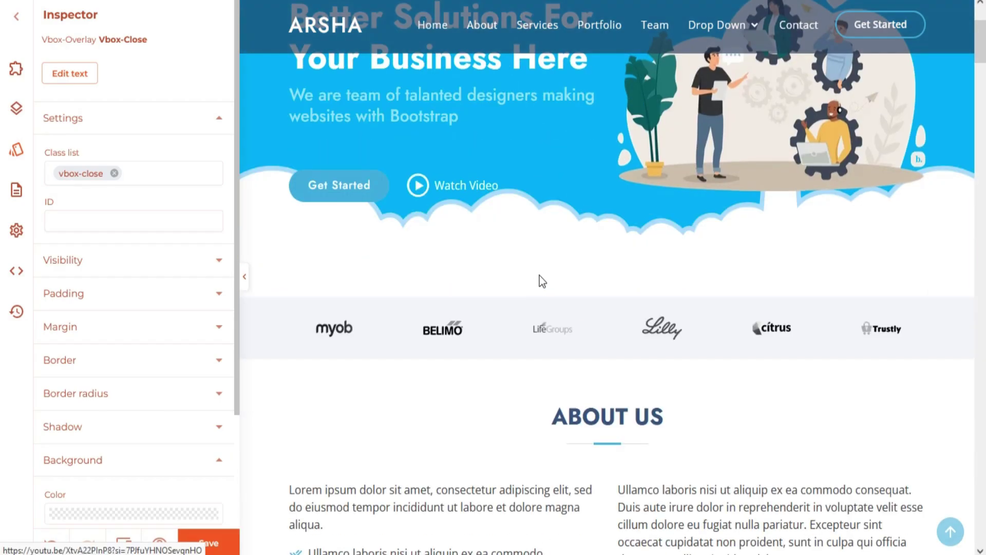
Step: Replace the first About Us text with "Strategic Planning: Align your goals with actionable strategies." and the first bullet with "Market Analysis: Stay ahead with deep insights and data-driven decisions."
scroll(489, 273, down, 3)
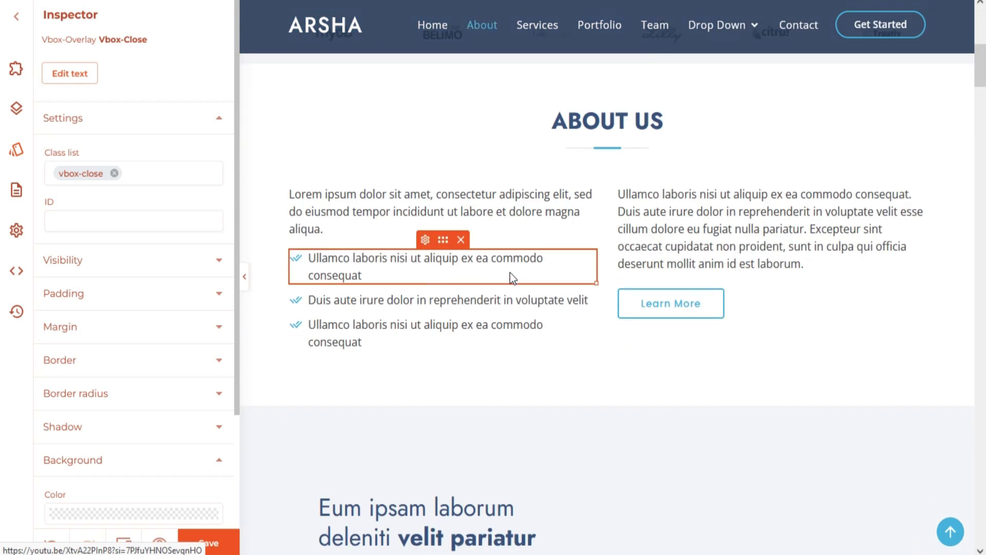
click(377, 211)
double_click(339, 203)
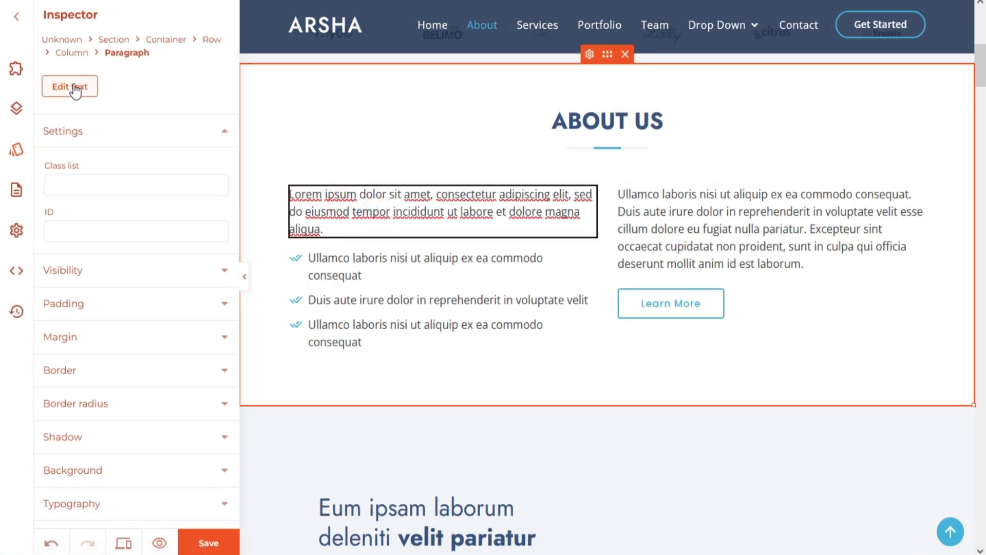
click(403, 406)
click(380, 161)
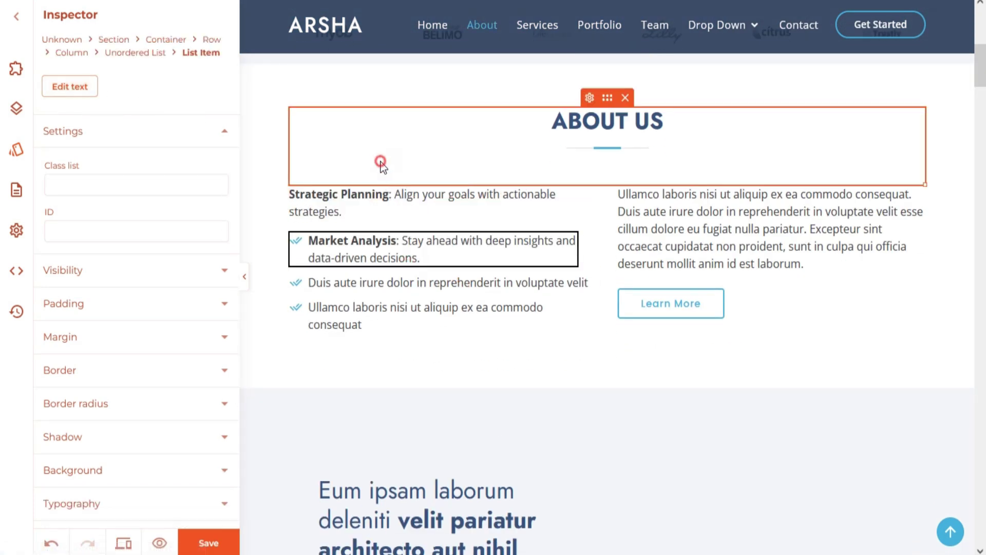
Step: Try lowering the opacity of the HTML progress bar in the skills section
scroll(403, 253, down, 7)
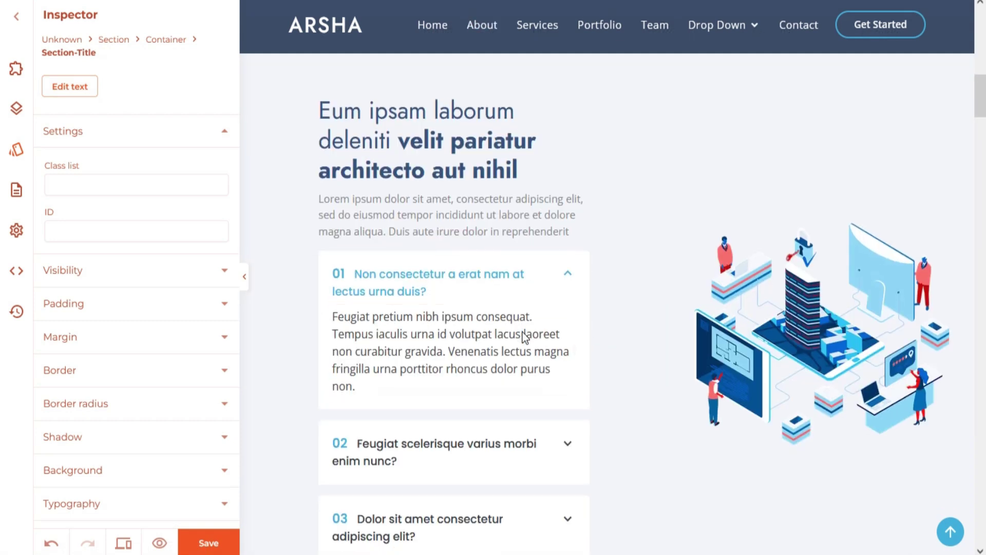
scroll(511, 295, down, 5)
scroll(512, 302, down, 5)
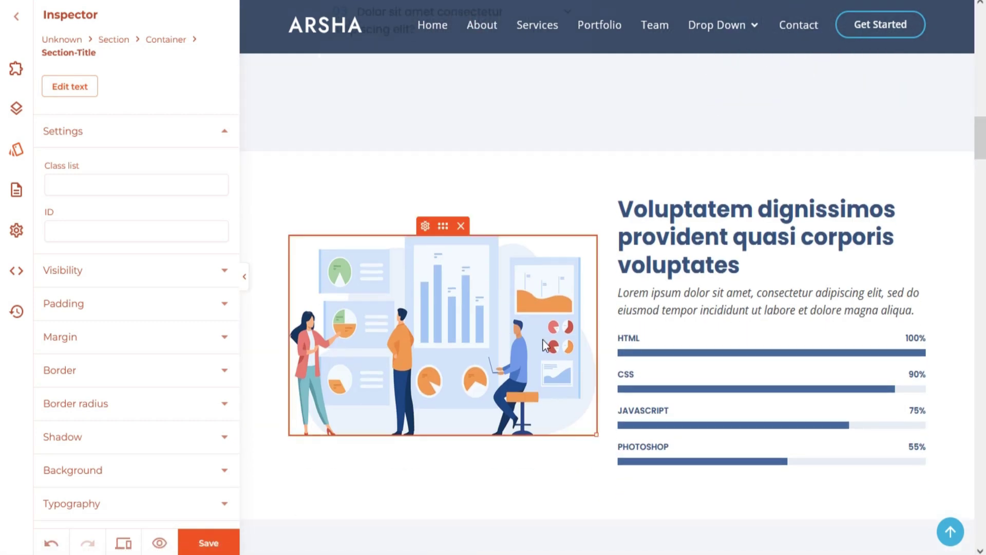
click(733, 354)
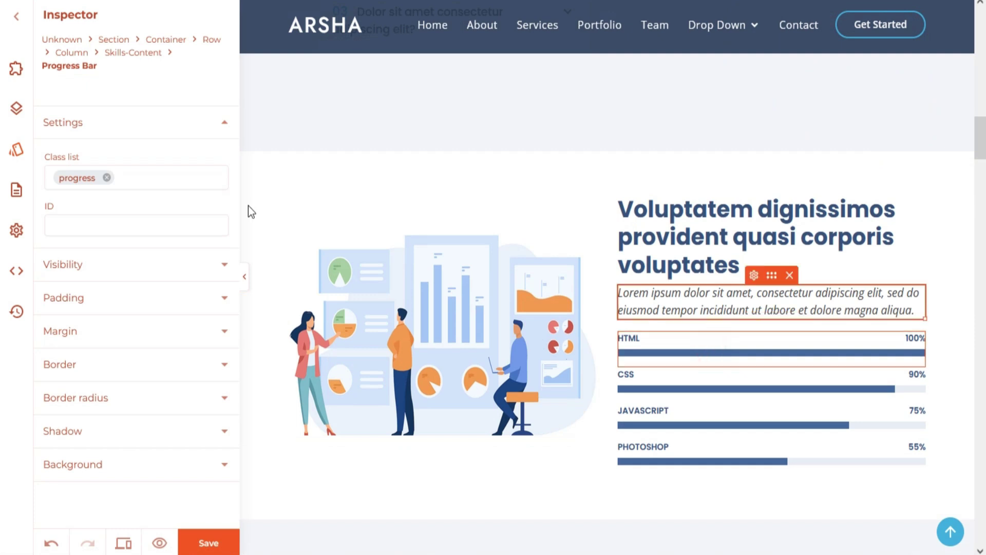
click(143, 120)
click(115, 156)
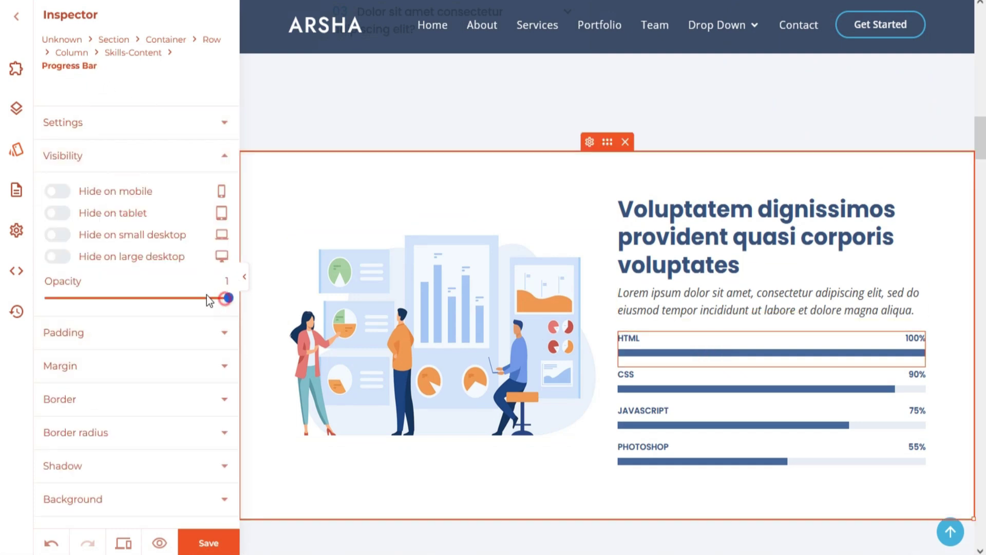
drag(207, 296, 102, 280)
Step: Browse the available replacement icons for the Lorem Ipsum service card and close the icon picker
scroll(273, 154, down, 5)
click(272, 154)
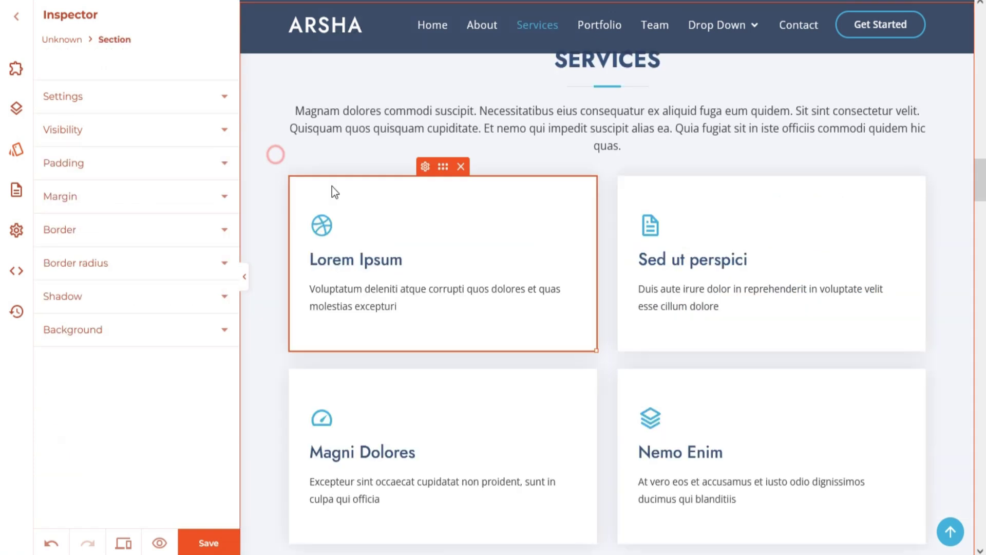
click(328, 223)
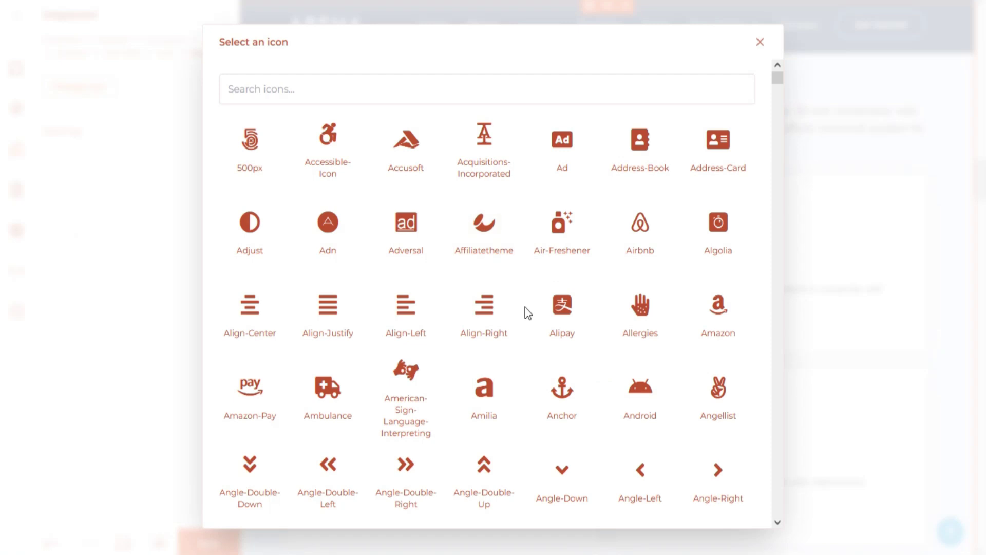
scroll(495, 352, down, 5)
scroll(487, 334, down, 5)
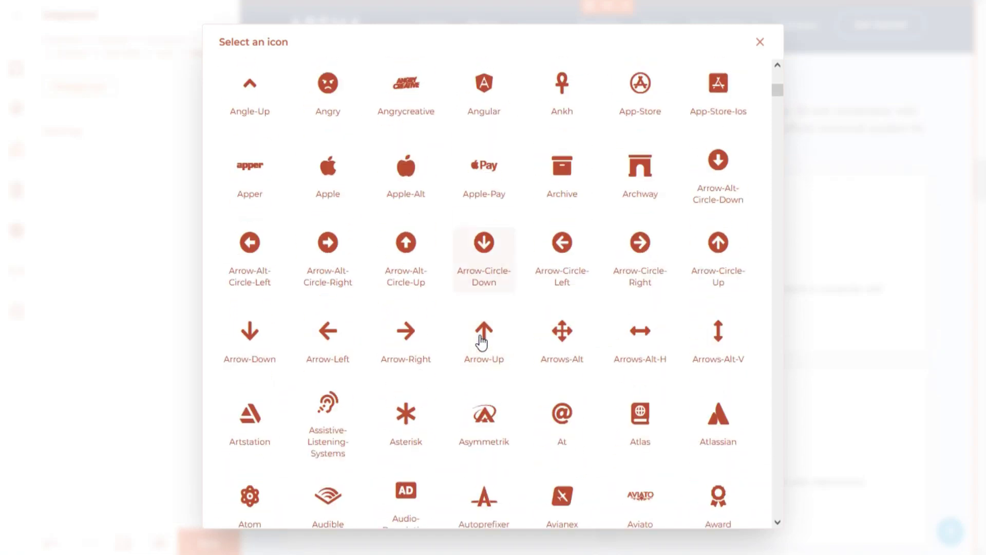
scroll(482, 339, down, 5)
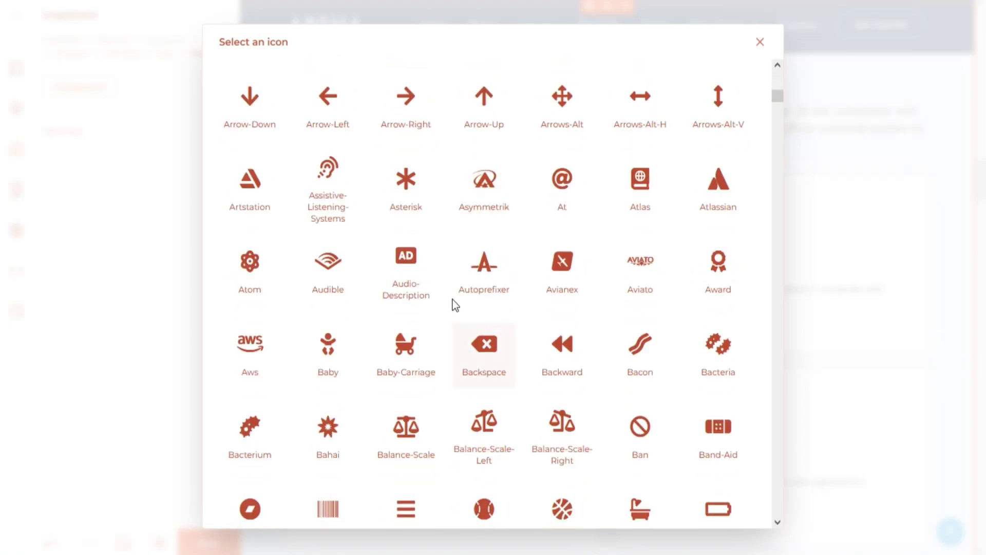
click(411, 290)
Step: Replace the App 1 portfolio image with the file Apple-Unveils-ReALM-A-Next-Generation-Language-Model-800x800 from the Logo folder
scroll(584, 264, down, 5)
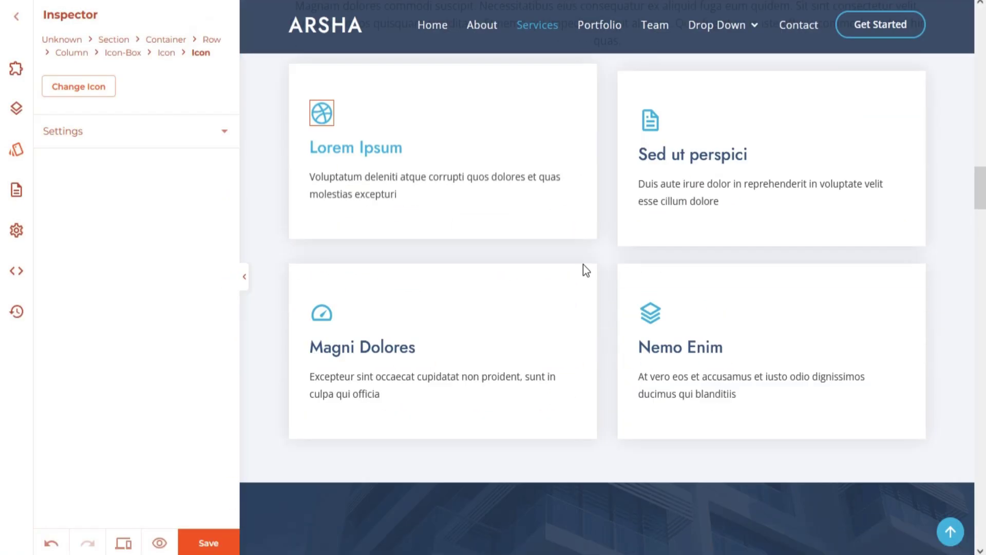
scroll(604, 299, down, 9)
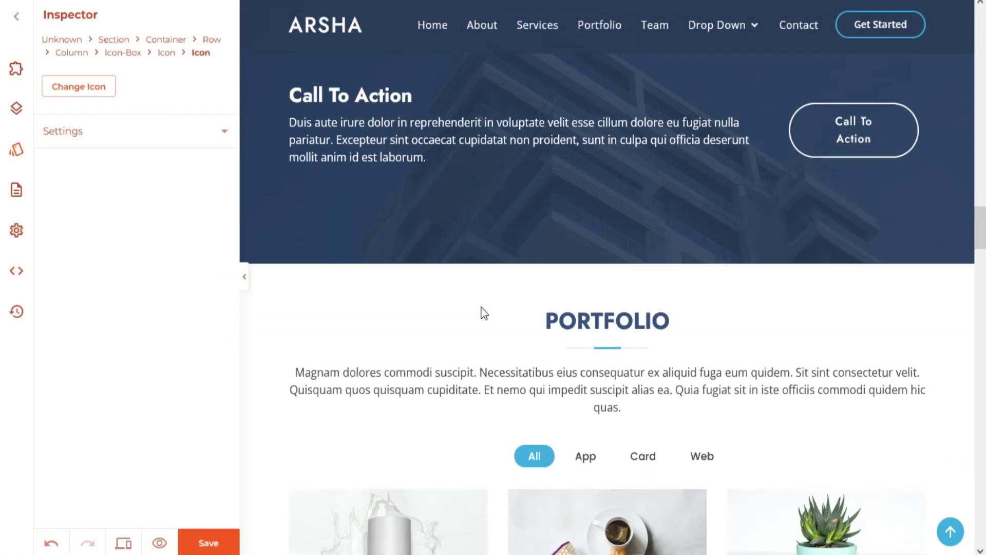
scroll(476, 301, down, 3)
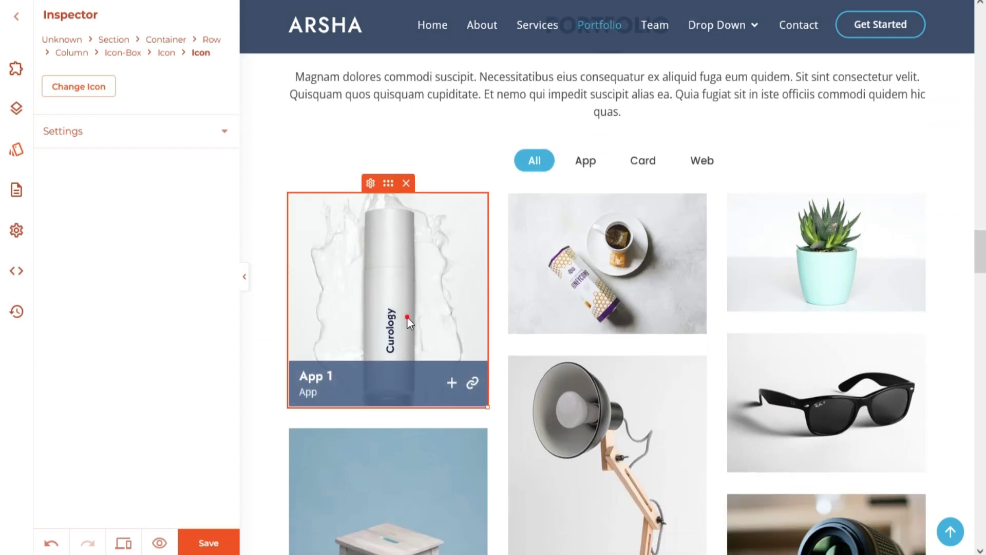
click(407, 316)
click(90, 84)
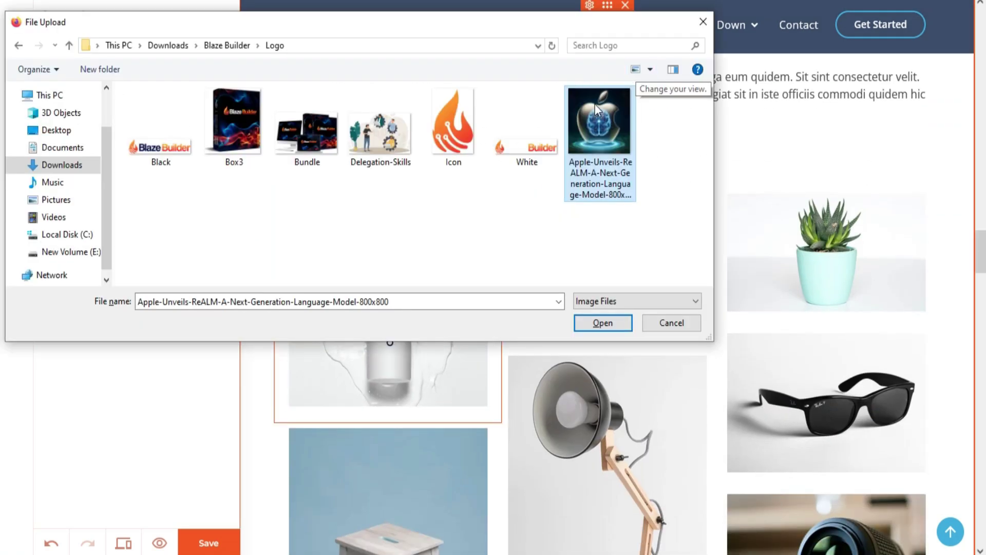
click(603, 324)
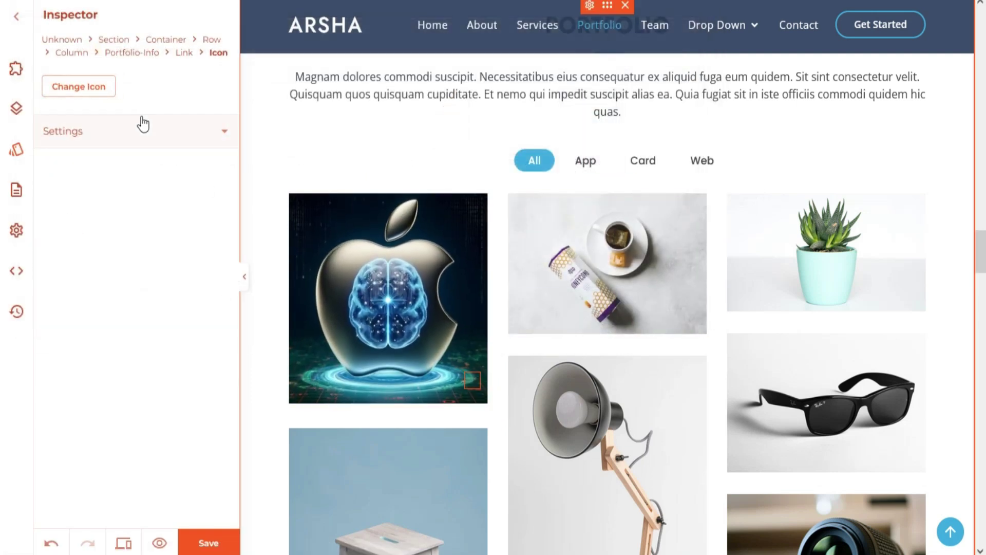
Step: Look through the editable elements of the Team, pricing and Frequently Asked Questions sections
scroll(670, 292, down, 5)
scroll(667, 286, down, 5)
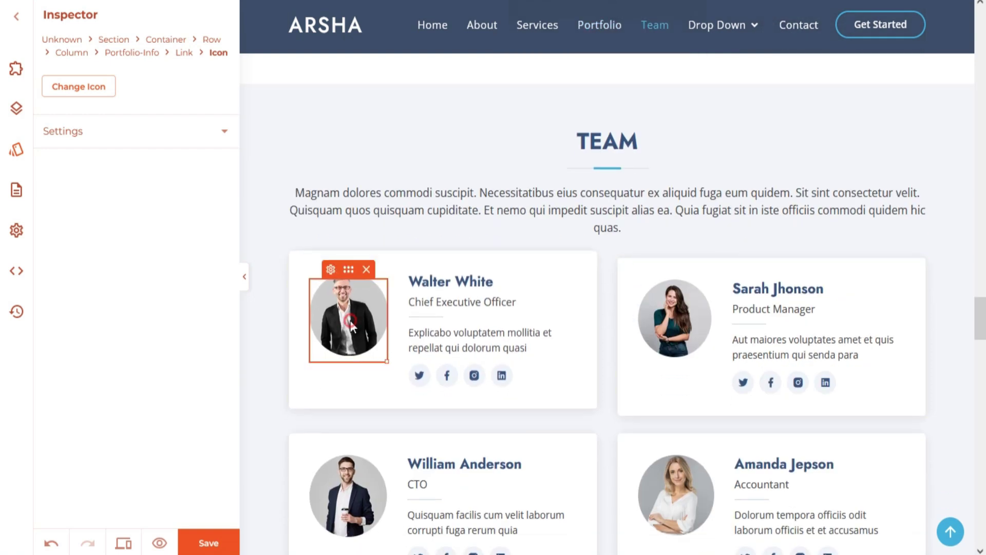
click(350, 323)
scroll(580, 211, down, 10)
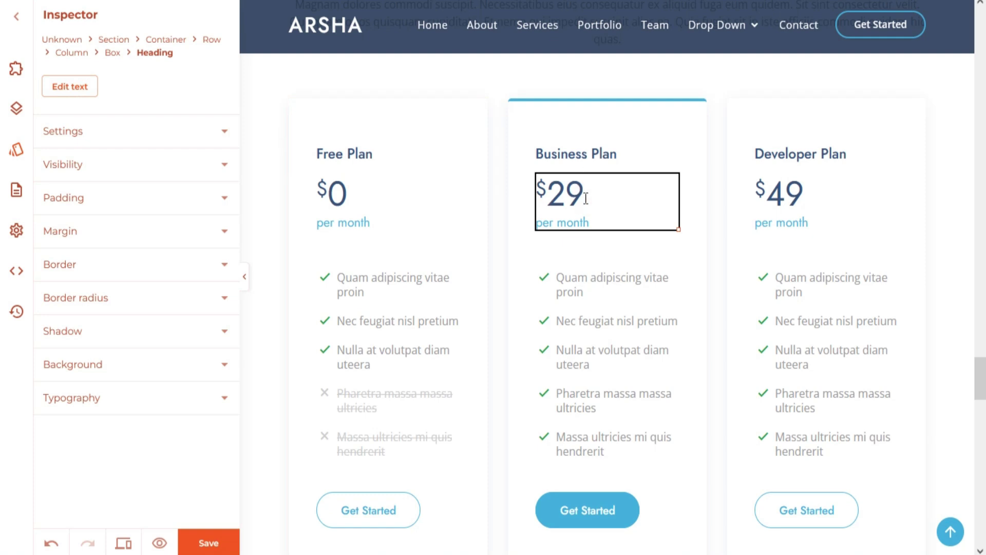
click(688, 267)
scroll(688, 267, down, 8)
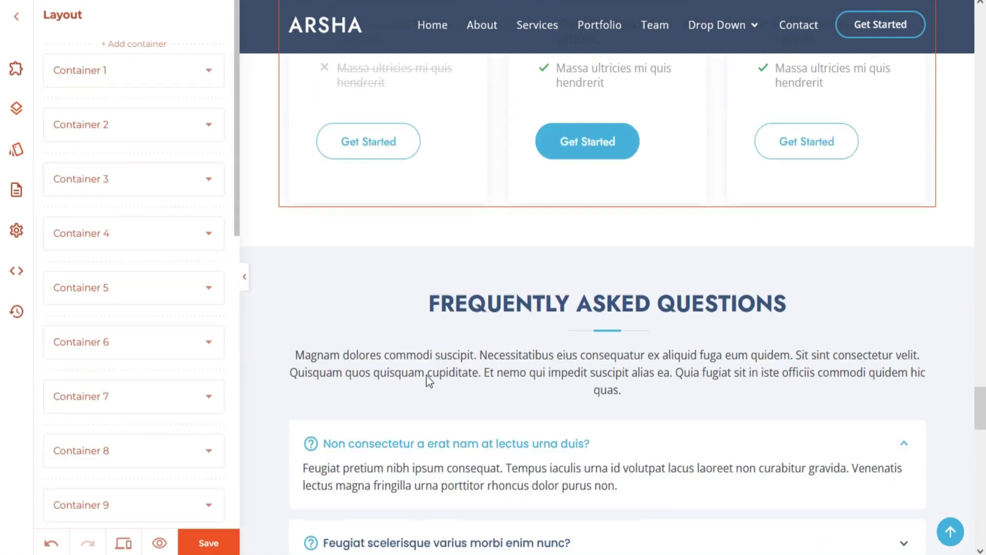
scroll(442, 383, down, 6)
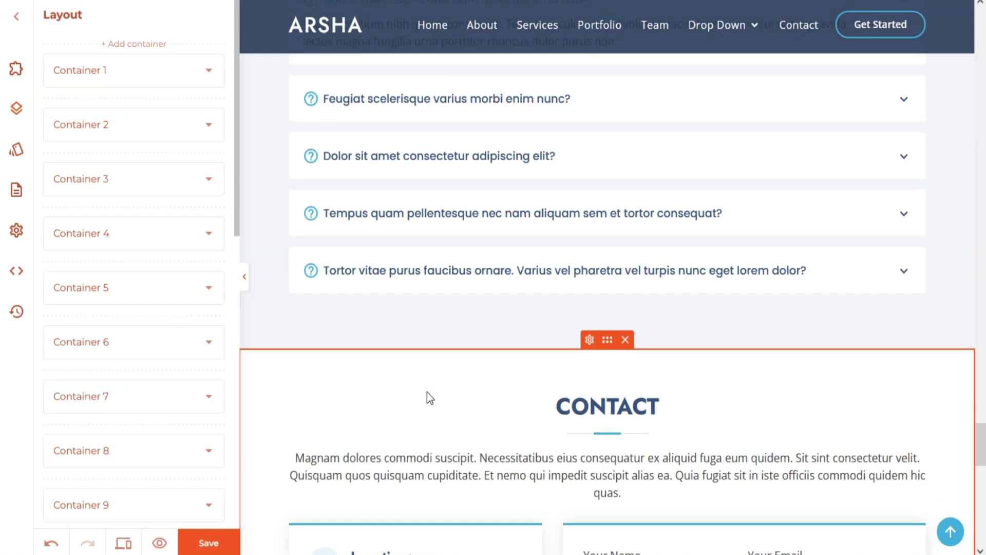
Step: Change the street name in the Contact section's location address and enter the company's e-mail address
scroll(427, 393, down, 10)
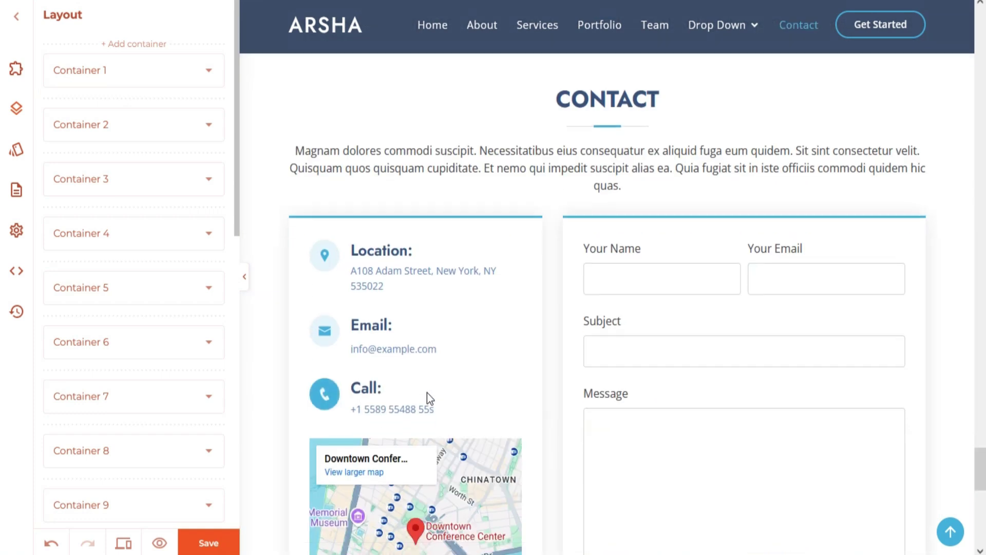
scroll(431, 380, up, 3)
click(442, 211)
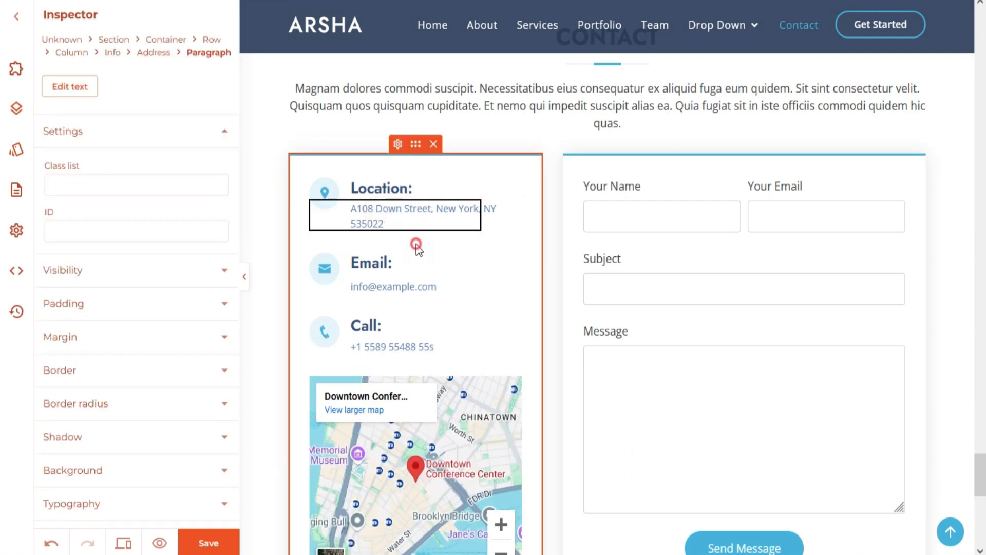
click(418, 290)
click(417, 290)
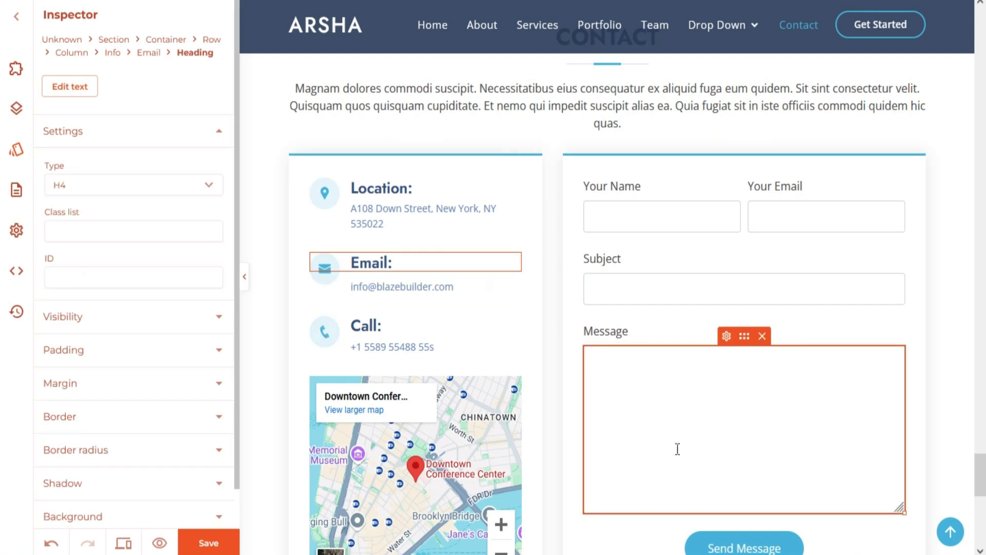
Step: Look over the newsletter and footer areas and the form for a new page, closing it without creating one
scroll(663, 444, down, 7)
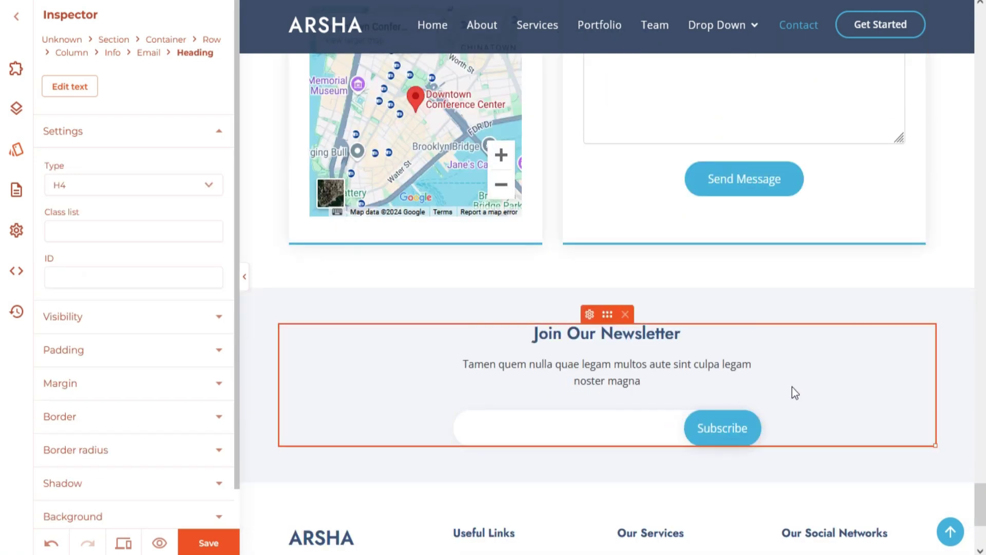
scroll(796, 393, down, 4)
scroll(412, 282, up, 20)
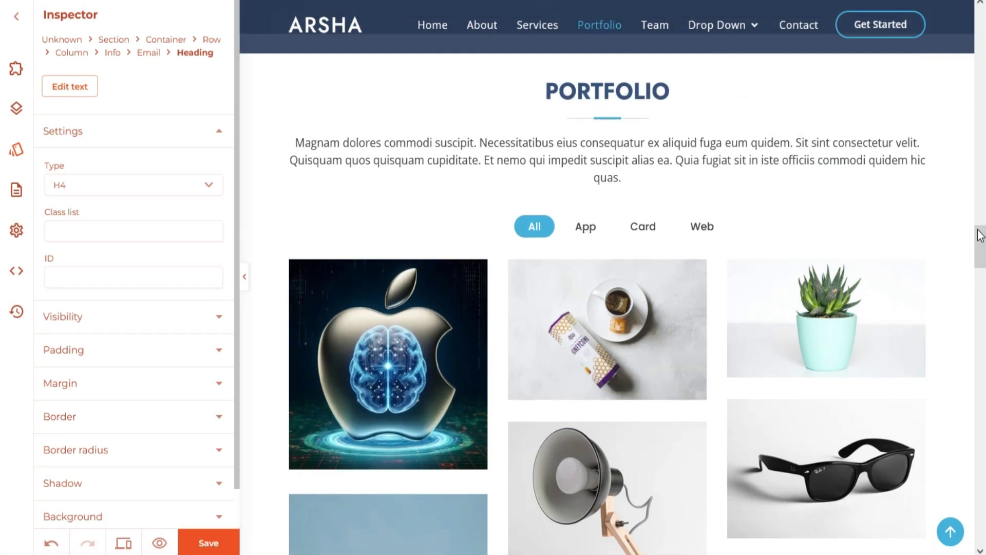
drag(979, 236, 979, 23)
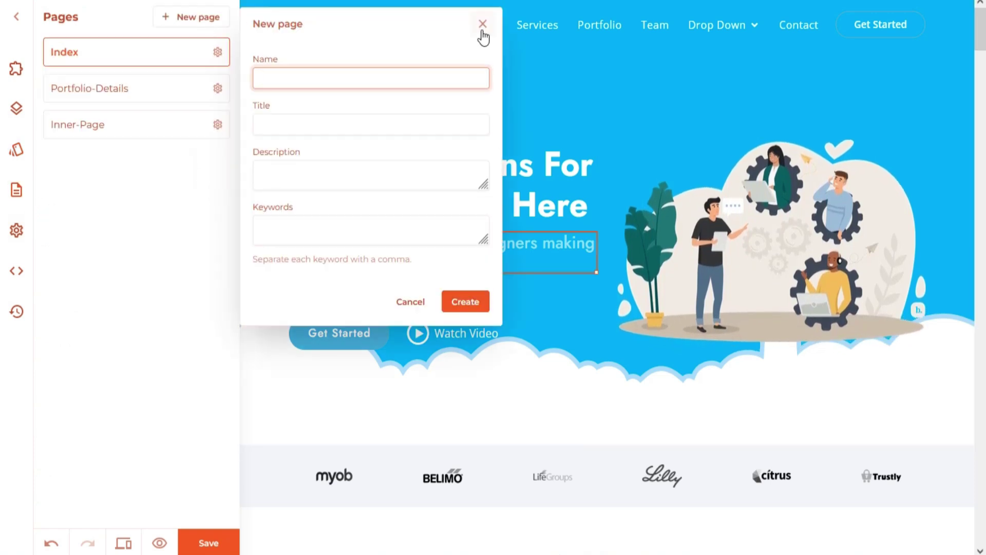
click(482, 24)
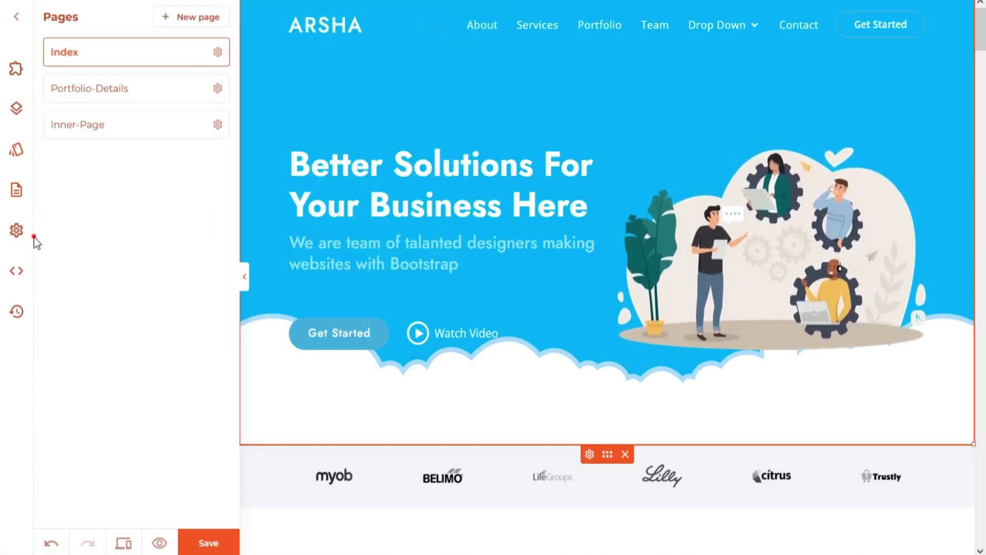
Step: Examine the project's publishing and export settings and the custom code editor, closing each without changes
click(34, 237)
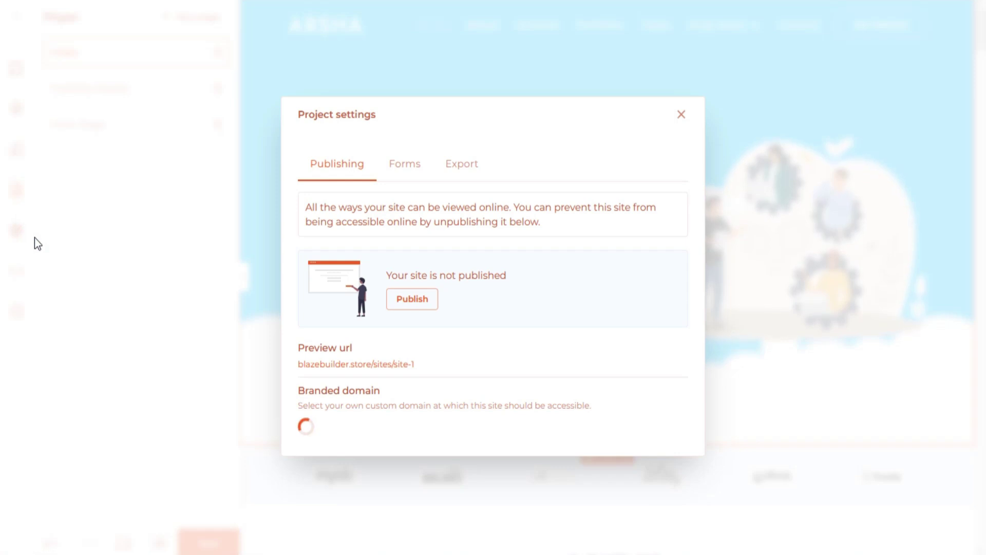
click(462, 161)
click(684, 72)
click(16, 267)
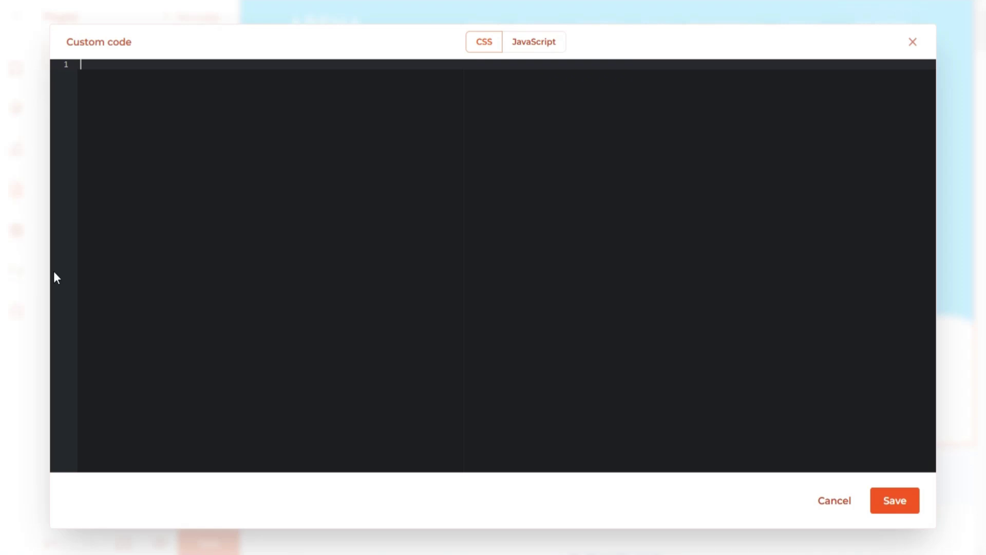
key(Escape)
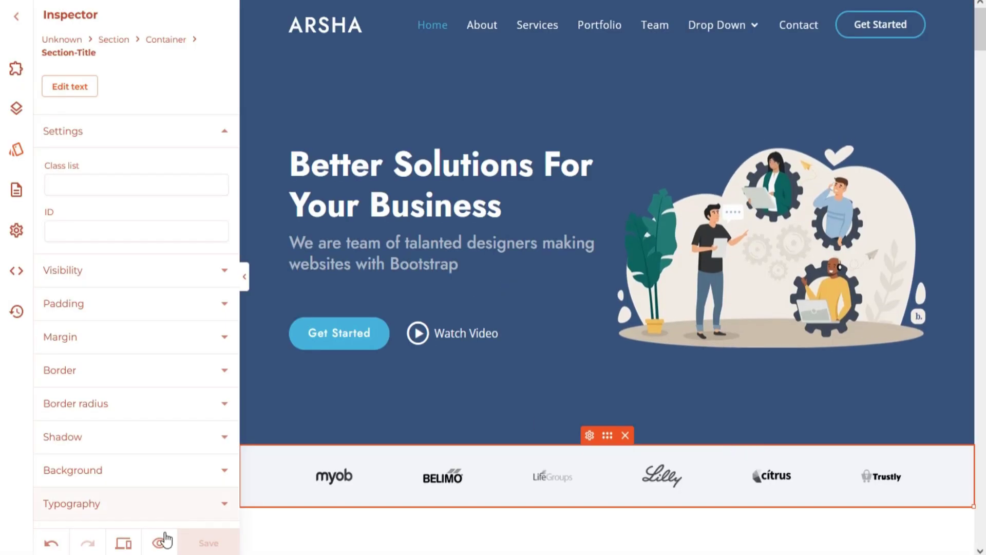
Step: Preview the site, try the Watch Video link, and check the sections from About Us down to Call To Action
click(161, 543)
scroll(468, 276, down, 3)
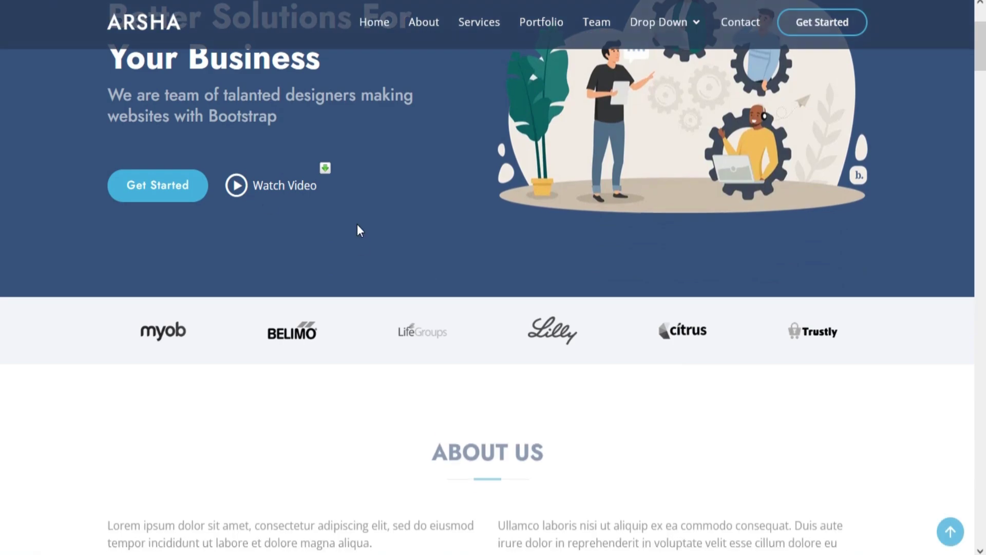
click(253, 193)
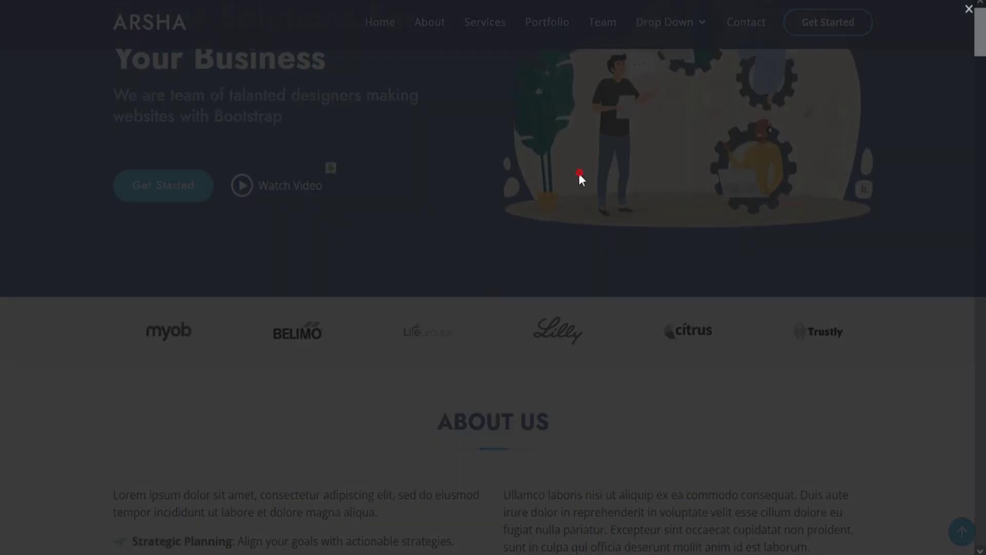
click(447, 193)
scroll(447, 193, down, 1)
scroll(449, 211, down, 5)
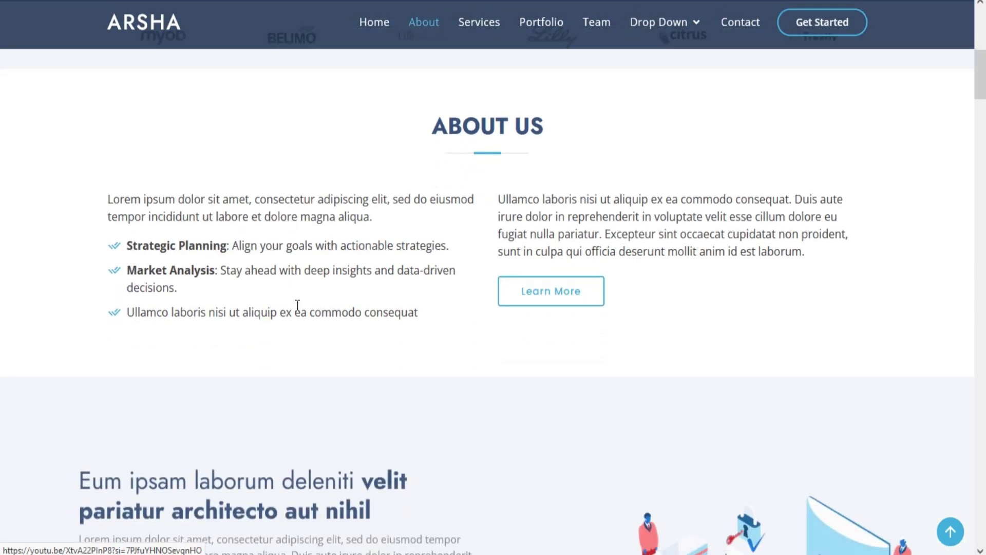
scroll(401, 291, down, 5)
scroll(399, 288, down, 15)
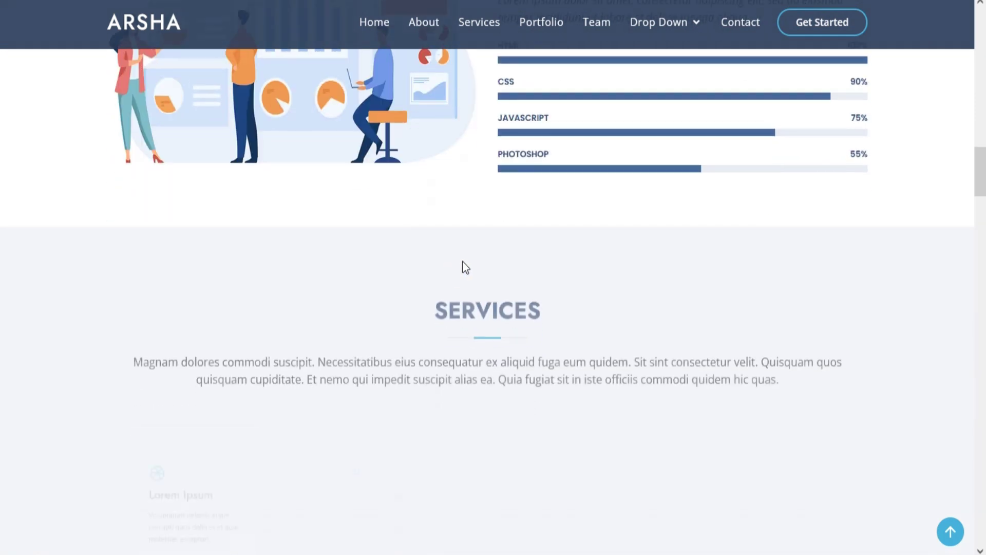
scroll(465, 266, up, 4)
scroll(525, 287, down, 12)
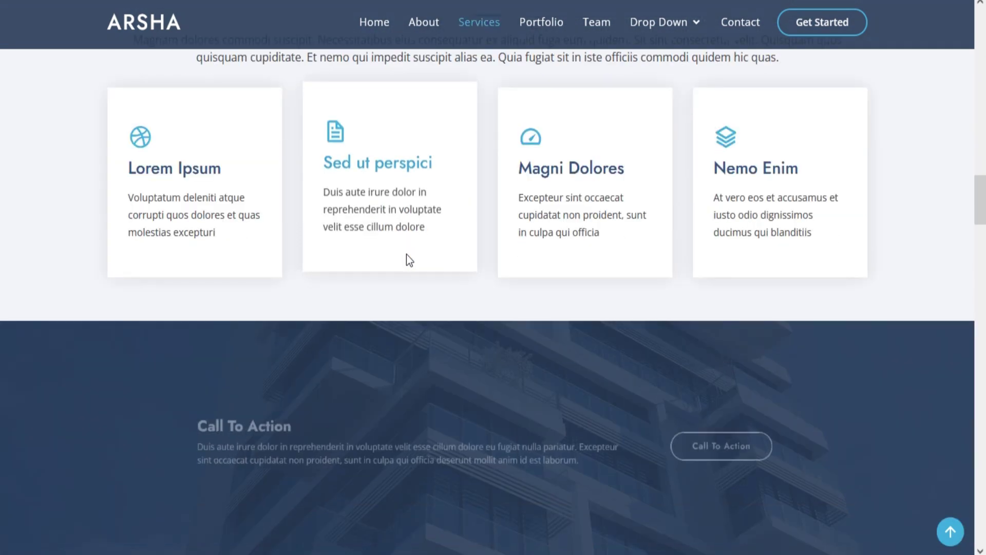
Step: Check the previewed site's remaining sections, from Portfolio, Team and Pricing down to the FAQ and Contact areas
scroll(385, 261, down, 5)
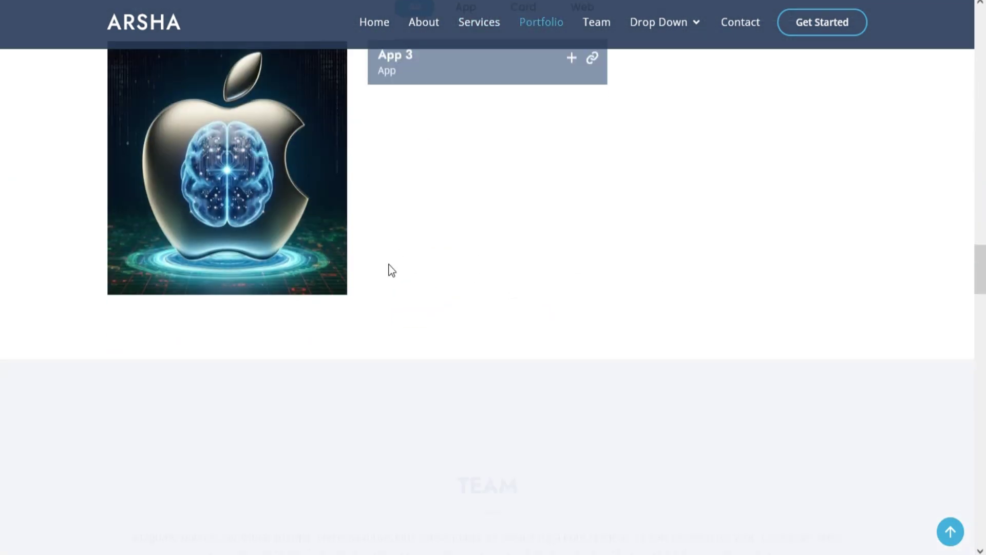
scroll(403, 235, down, 3)
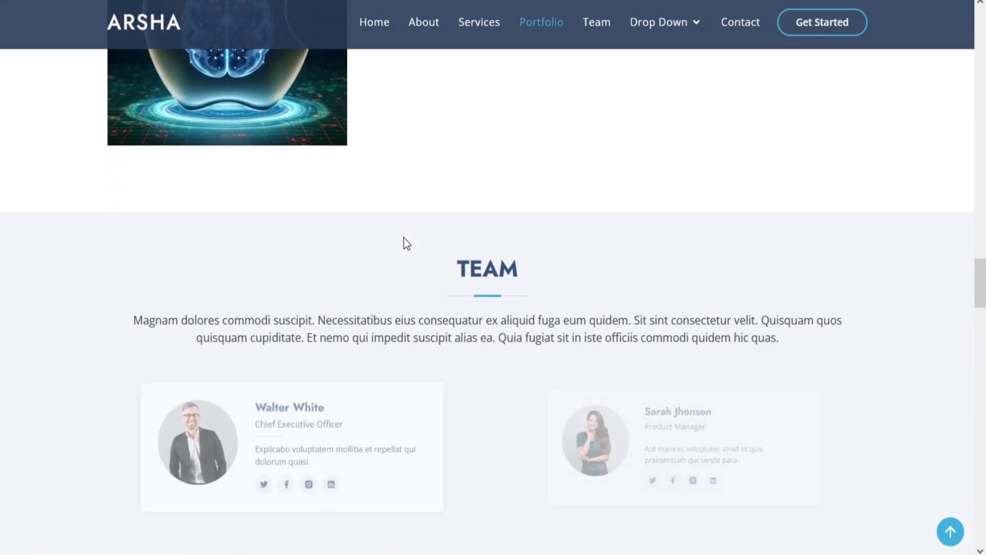
scroll(404, 238, down, 2)
scroll(404, 239, down, 10)
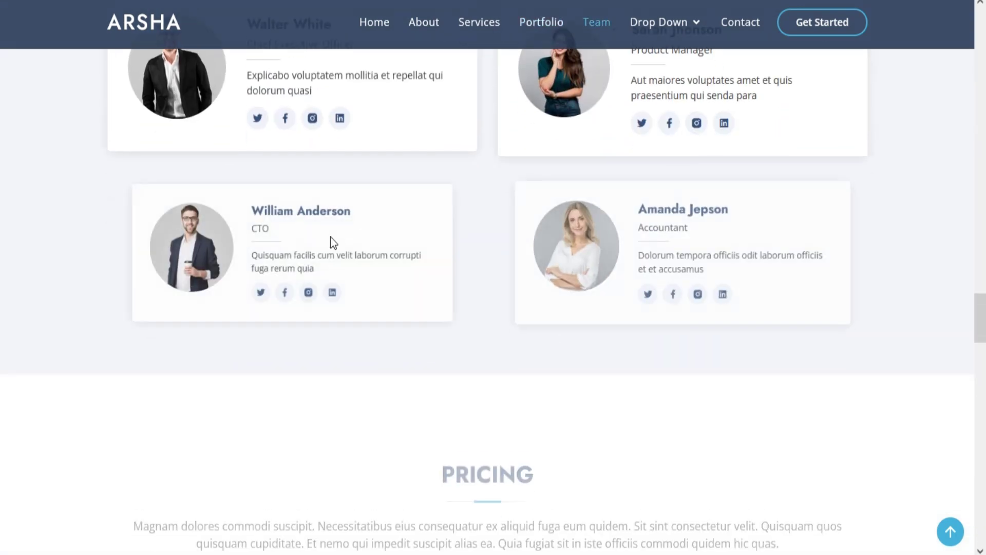
scroll(364, 256, down, 2)
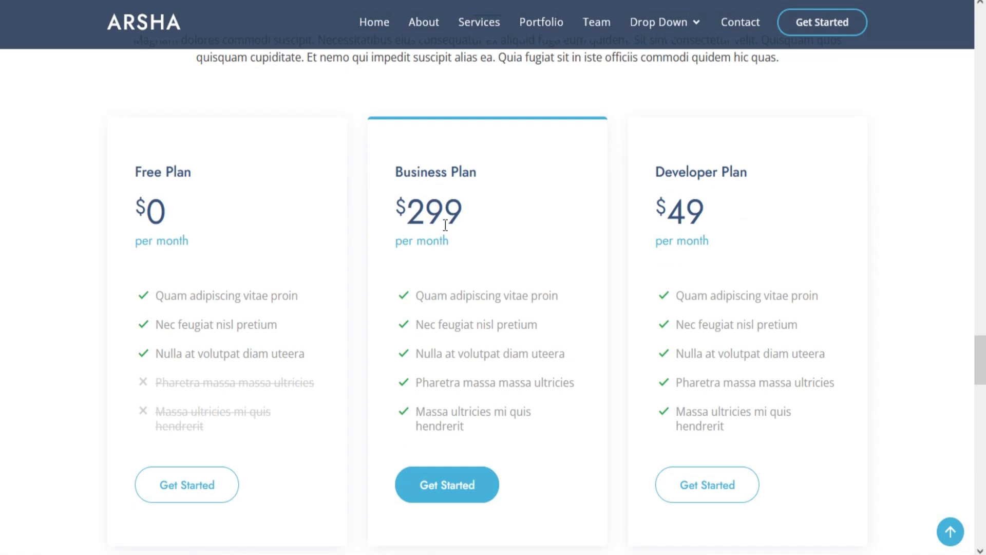
scroll(470, 342, down, 5)
scroll(465, 353, down, 12)
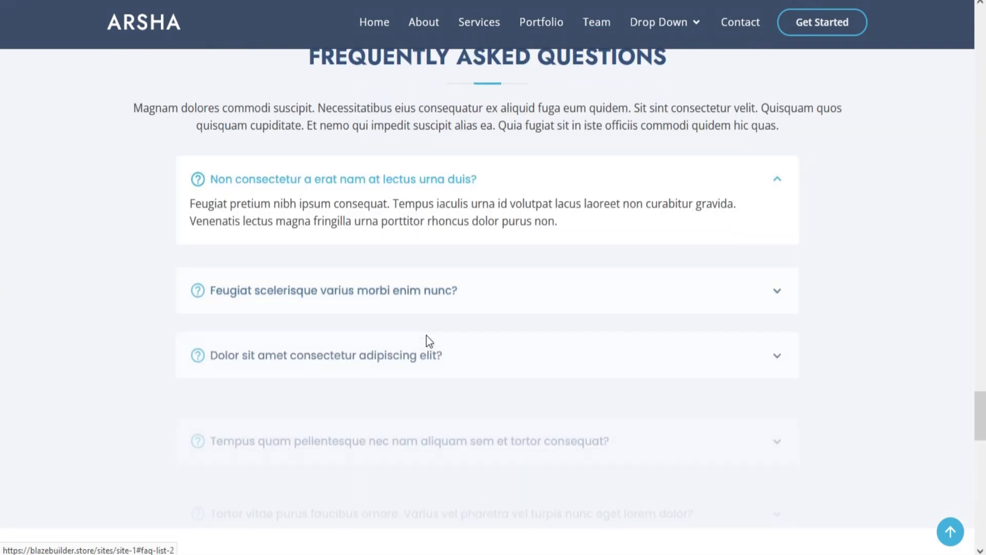
scroll(436, 360, down, 4)
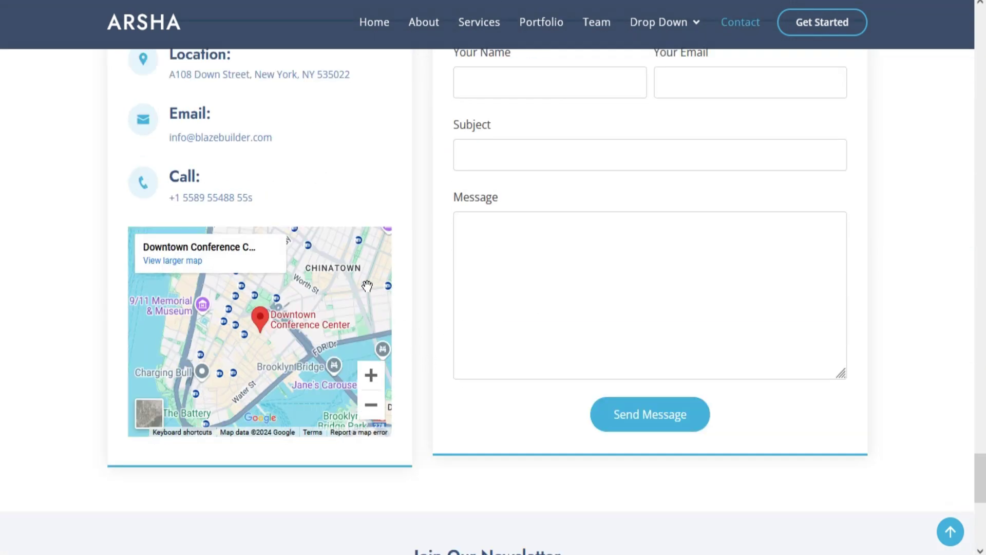
scroll(359, 309, up, 3)
scroll(315, 301, down, 10)
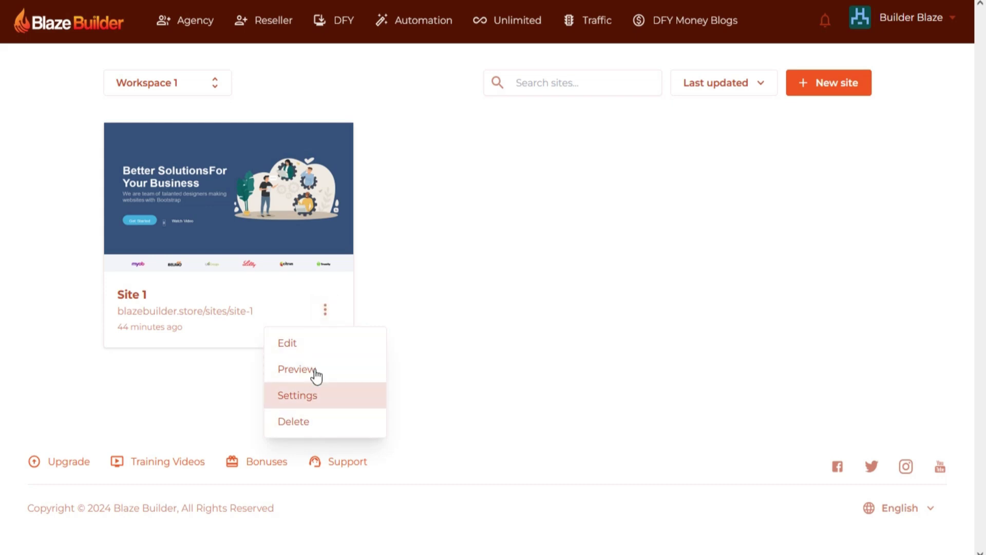
Step: Open Site 1 for editing from the sites dashboard, look over its page, and open the site's preview from the dashboard
click(317, 347)
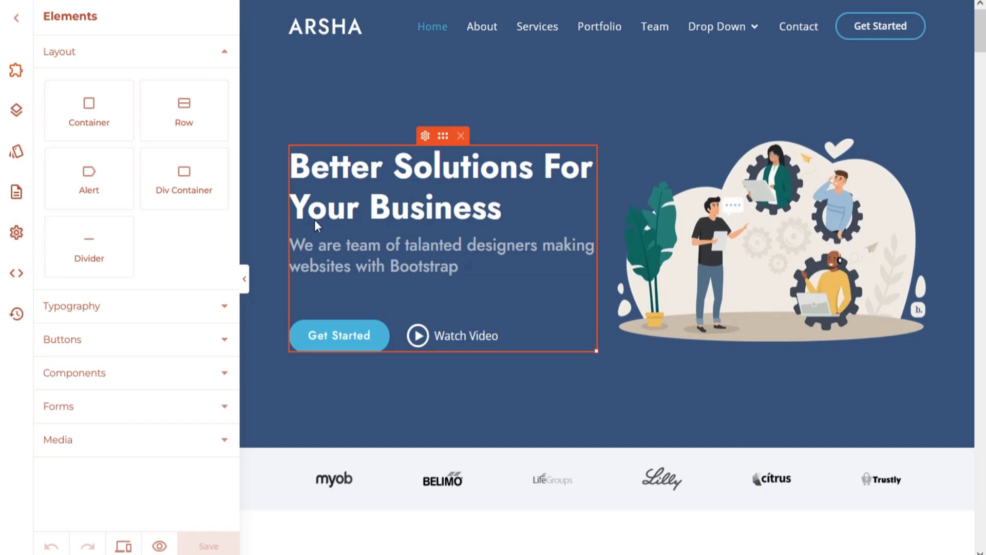
scroll(523, 261, down, 12)
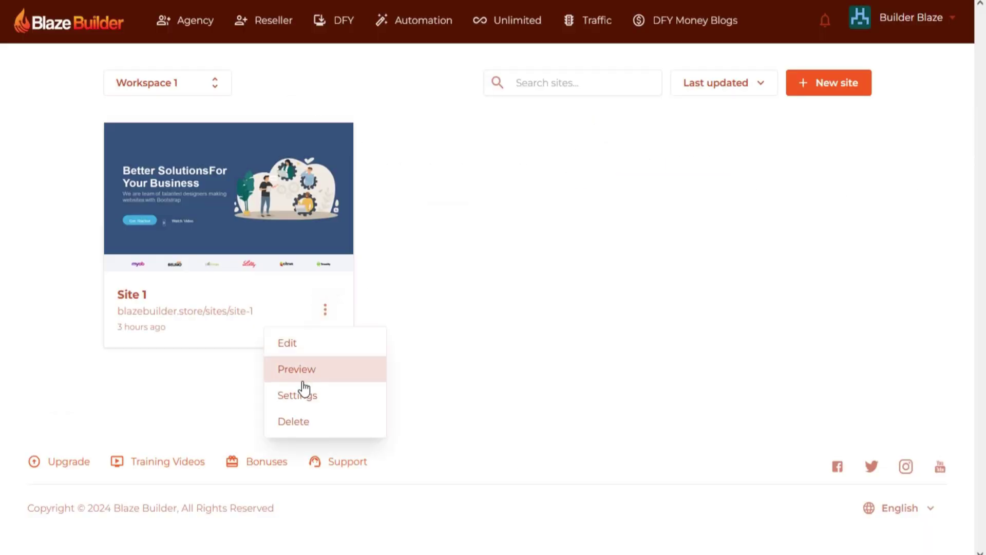
click(303, 370)
scroll(418, 359, down, 3)
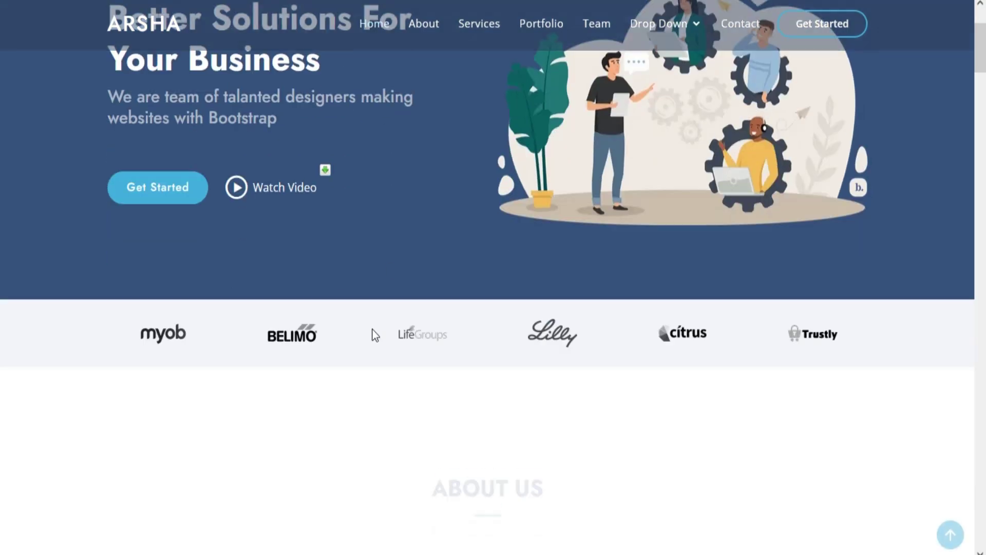
scroll(479, 255, up, 3)
Step: Examine the previewed site from the About Us section through Services, Portfolio, Team and Pricing to Contact
scroll(440, 307, down, 5)
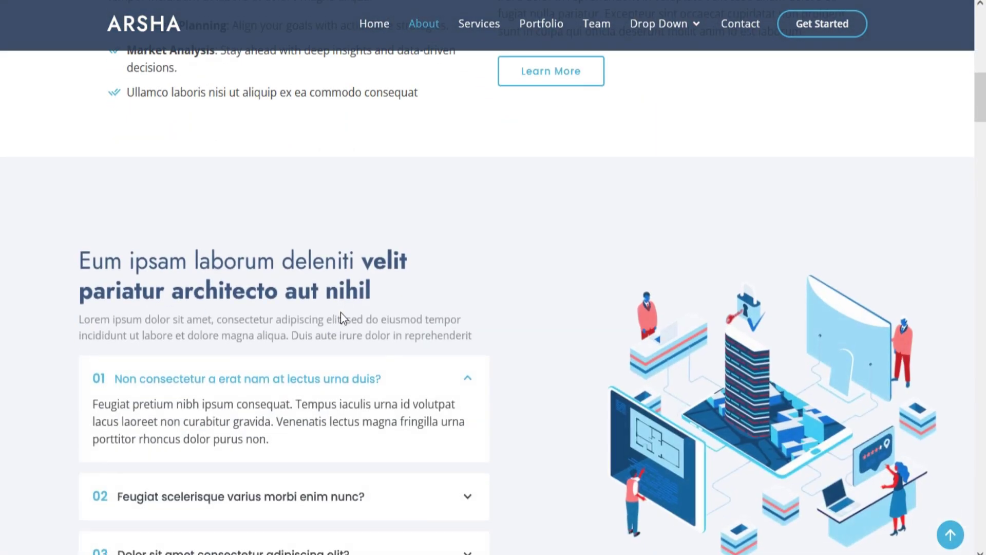
scroll(340, 312, down, 10)
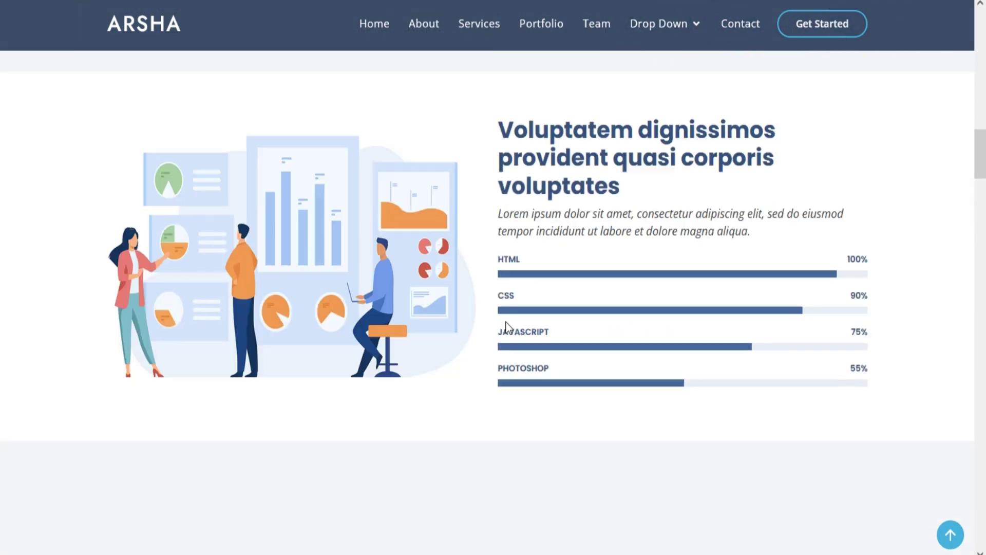
scroll(506, 326, down, 12)
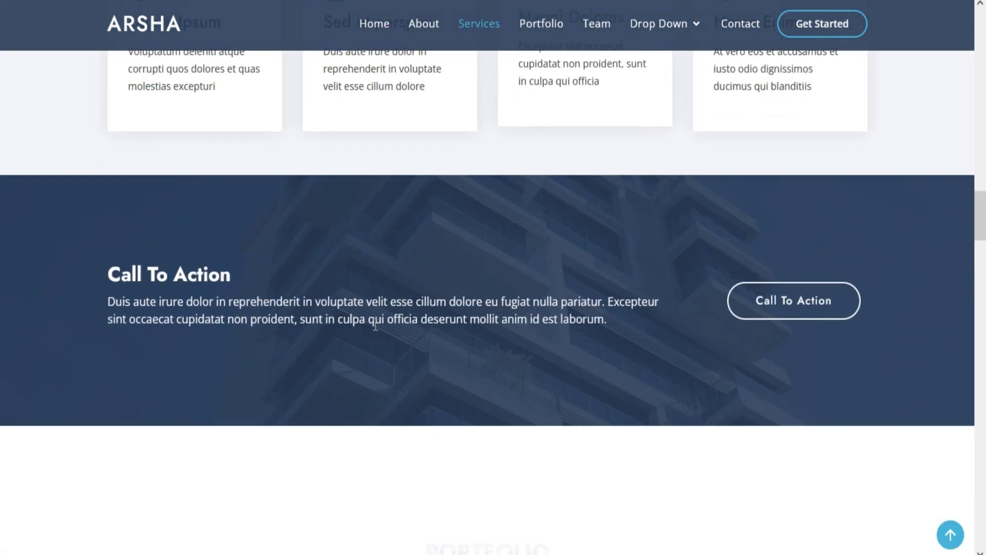
scroll(375, 325, down, 8)
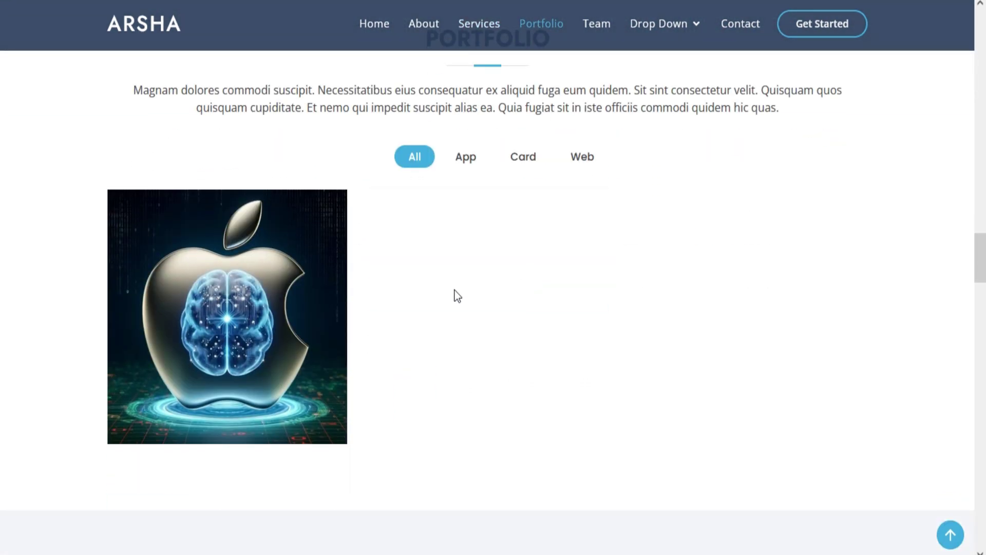
scroll(458, 296, down, 7)
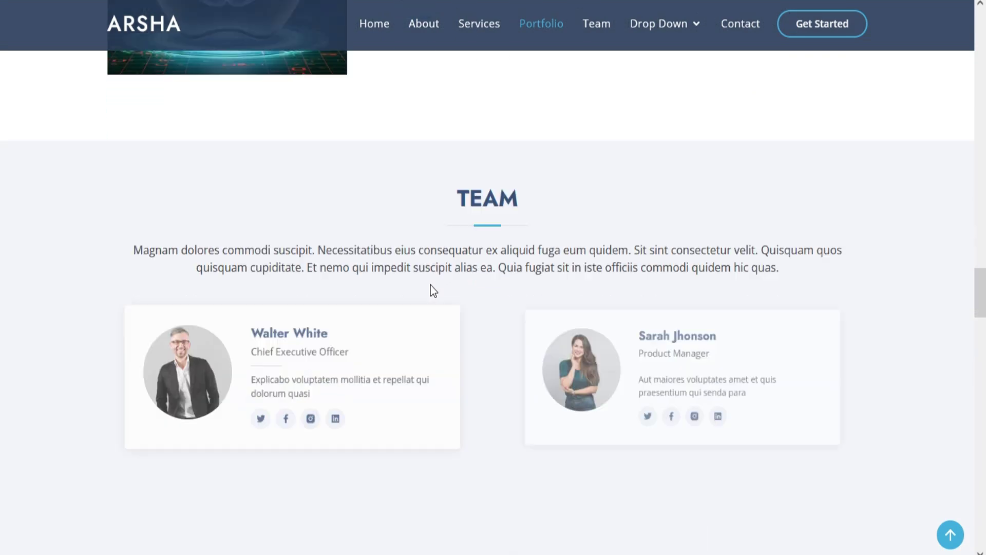
scroll(434, 291, down, 7)
scroll(460, 336, down, 8)
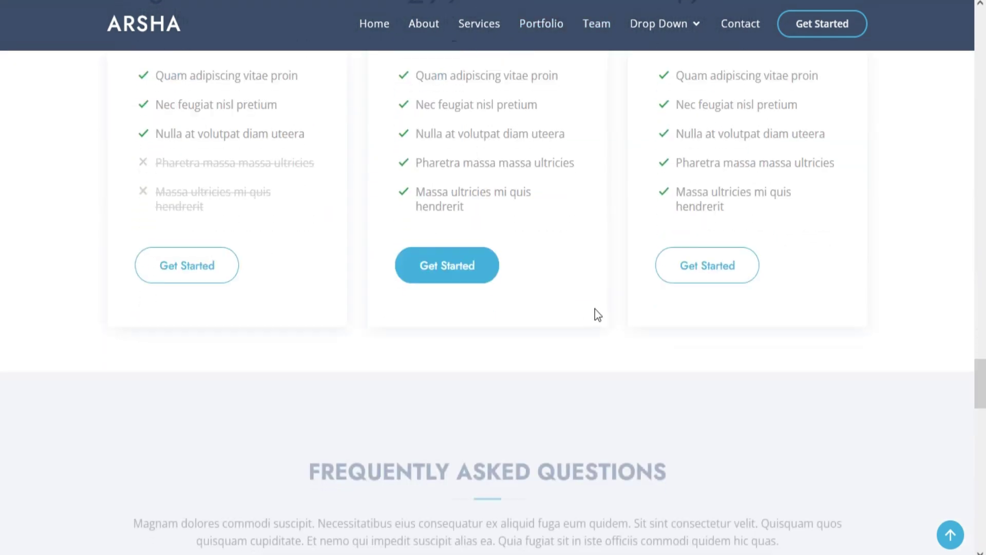
scroll(596, 310, down, 9)
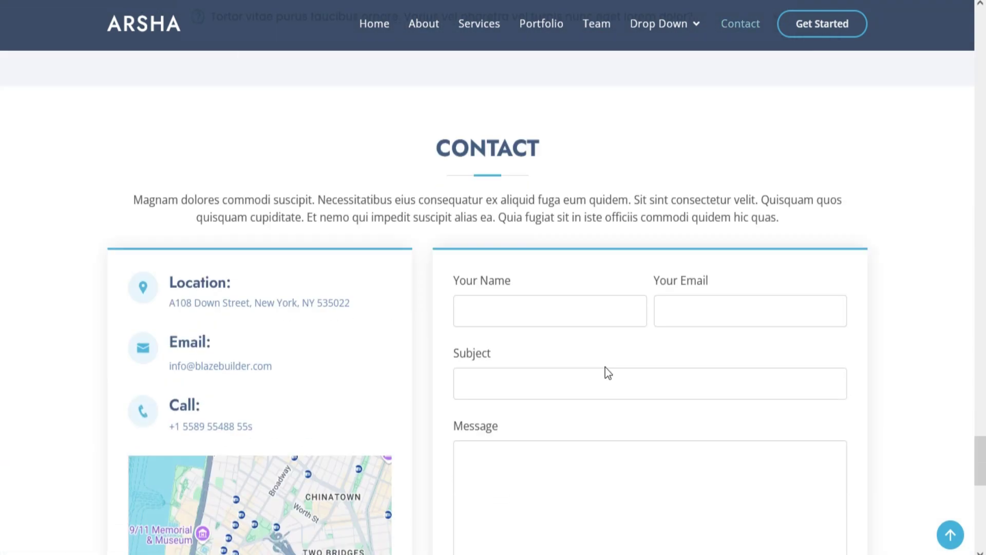
scroll(375, 406, down, 10)
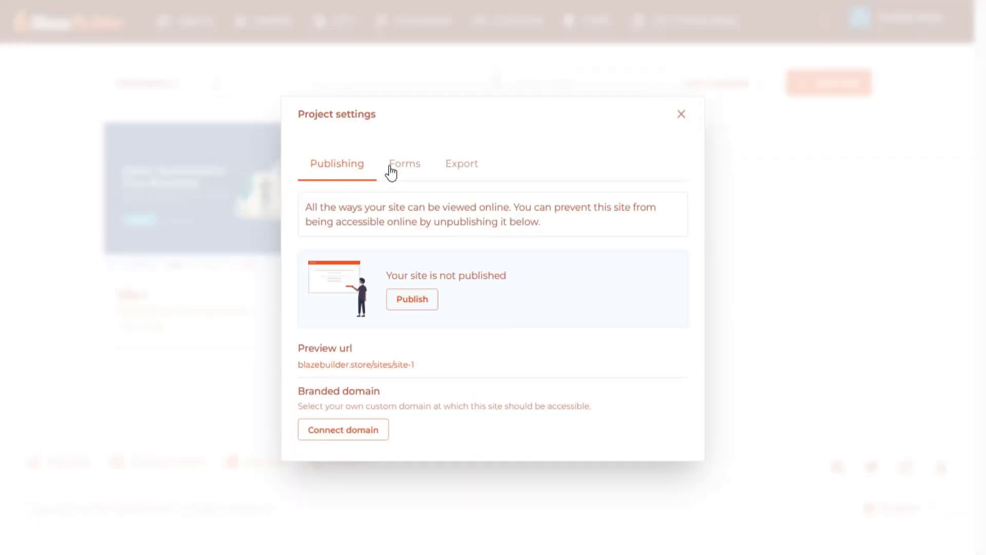
Step: Examine Site 1's form and export settings, close them, and open the confirmation for deleting the project
click(403, 167)
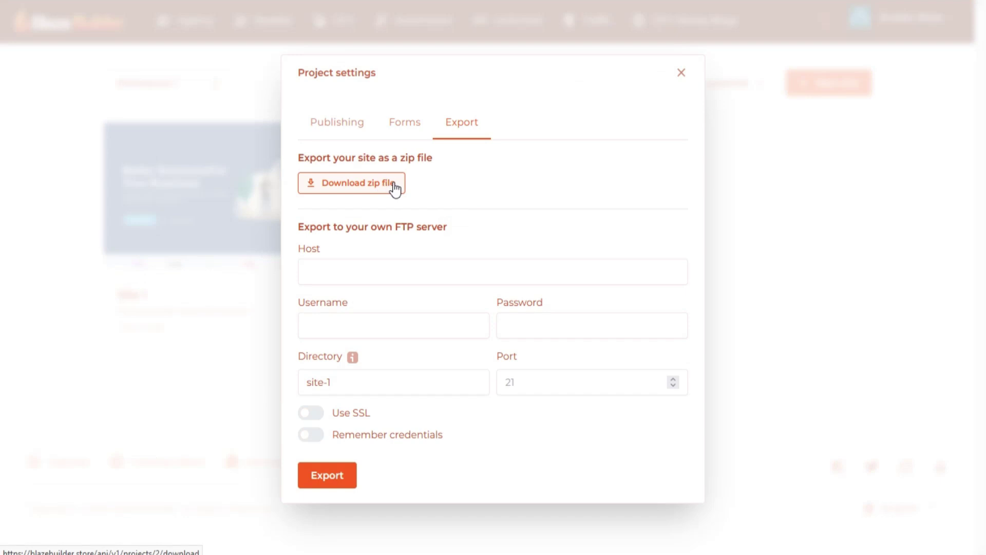
click(335, 486)
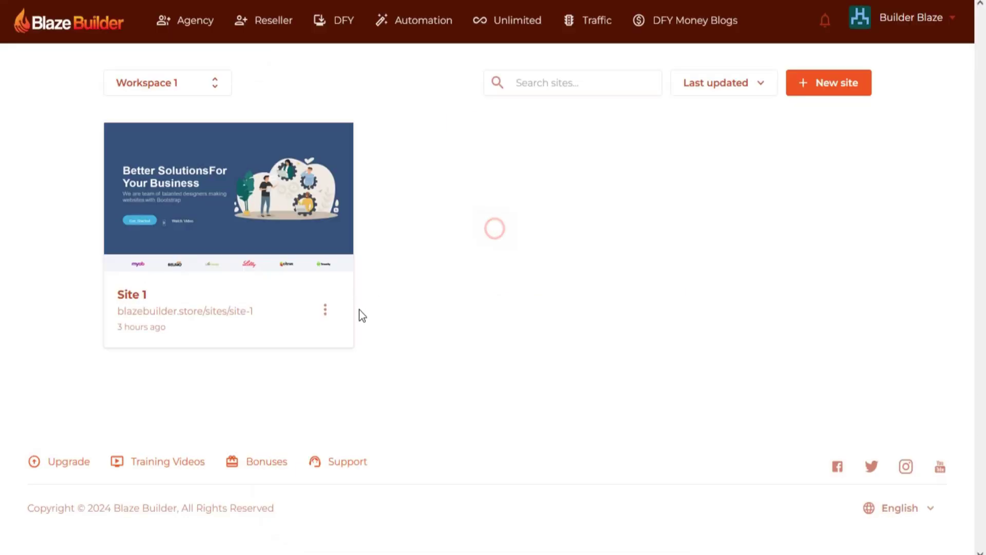
click(330, 421)
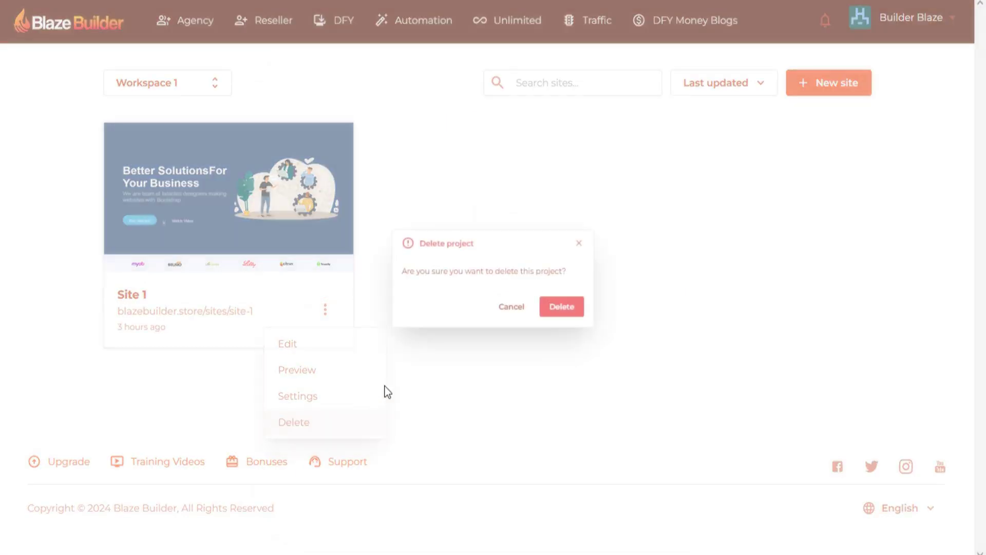